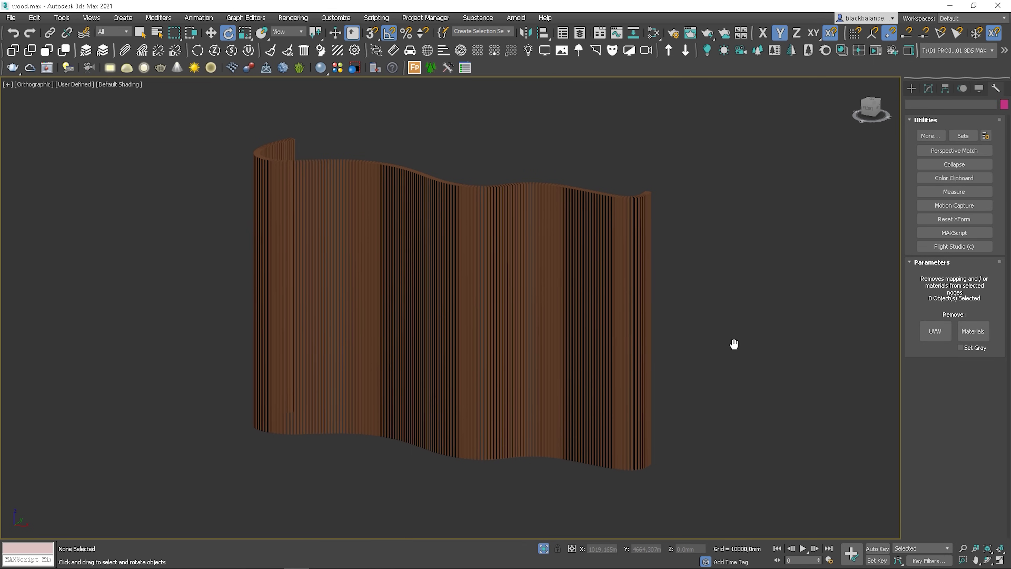
- Select the slatted wood wall and open its CoronaMtl wood material and bitmap nodes in the material editor
left_click(523, 291)
mouse_move(545, 302)
middle_mouse_down("alt")
mouse_move(641, 329)
mouse_move(591, 316)
mouse_move(546, 282)
mouse_move(550, 266)
mouse_move(549, 275)
middle_mouse_up("alt")
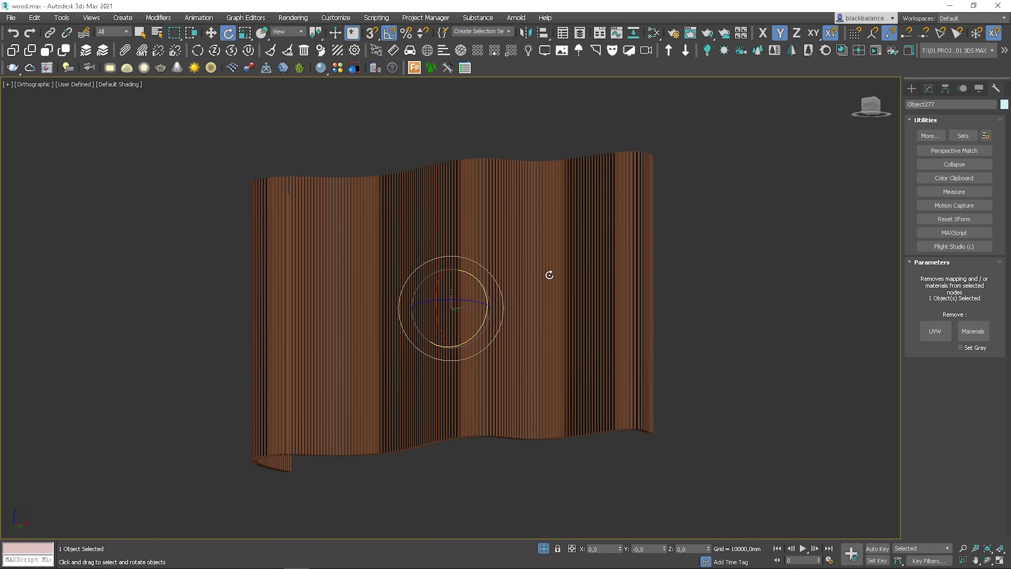
key("m")
scroll(160, 259, "up", 5)
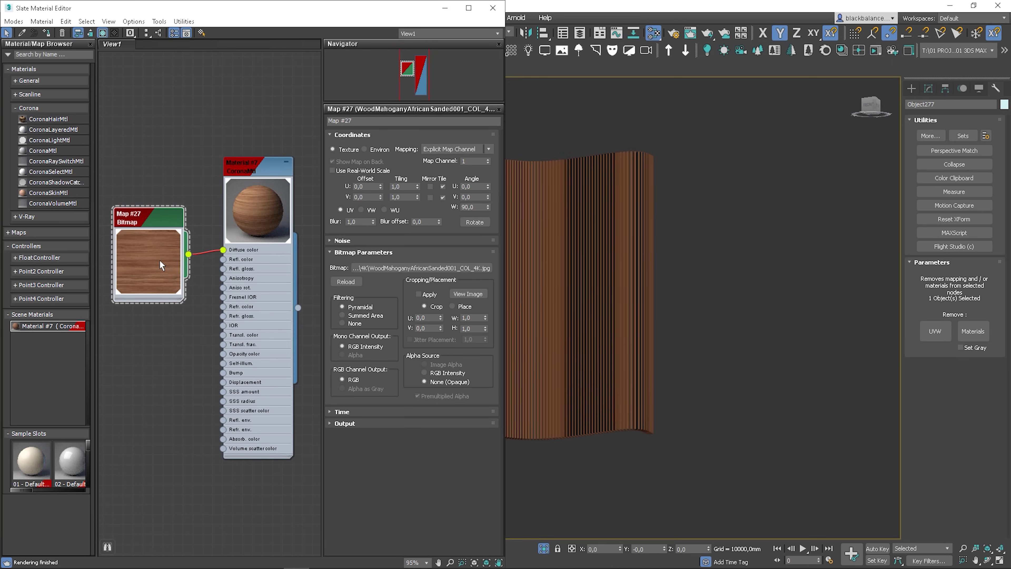
left_click_drag(255, 285, 285, 295)
- Create a ground plane of about 5798 × 4309 mm beside the slatted wall
left_click(912, 89)
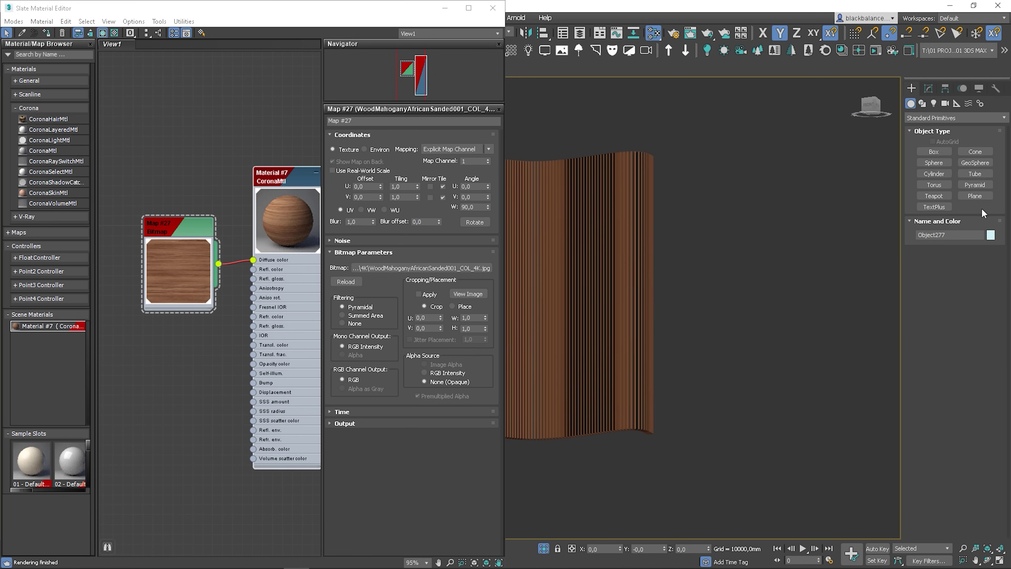
left_click(975, 196)
left_click_drag(836, 385, 700, 528)
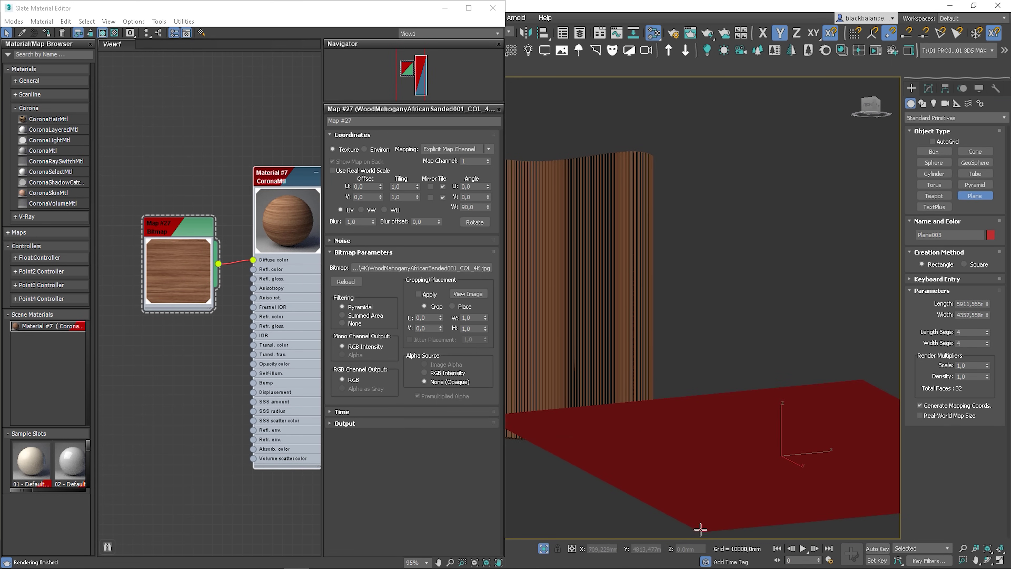
middle_click_drag(700, 528, 714, 374)
- Assign the wood material, Material #7, to the new plane
scroll(714, 375, "down", 3)
middle_click_drag(240, 195, 251, 215)
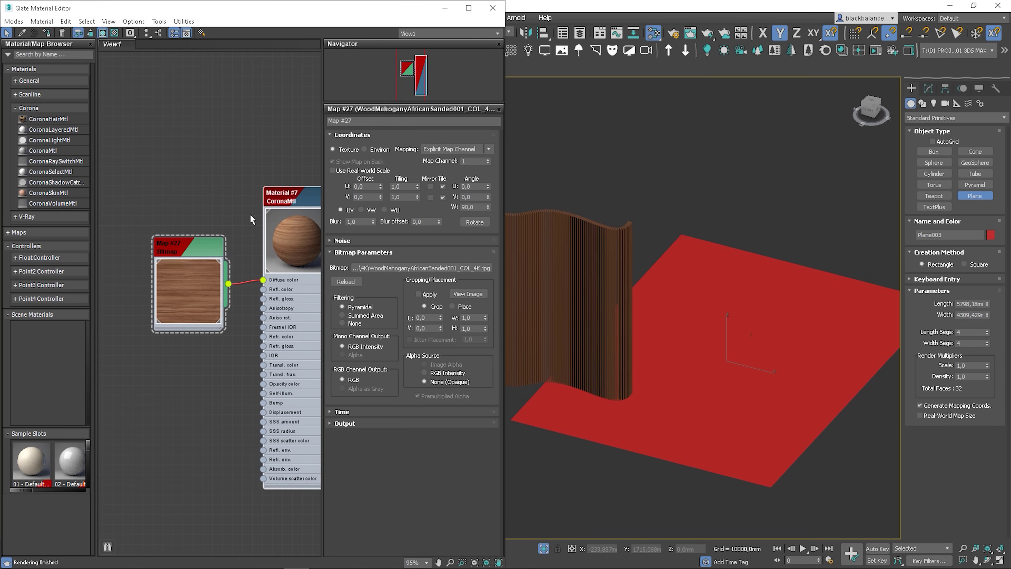
left_click(46, 33)
middle_click_drag(775, 353, 770, 393, "alt")
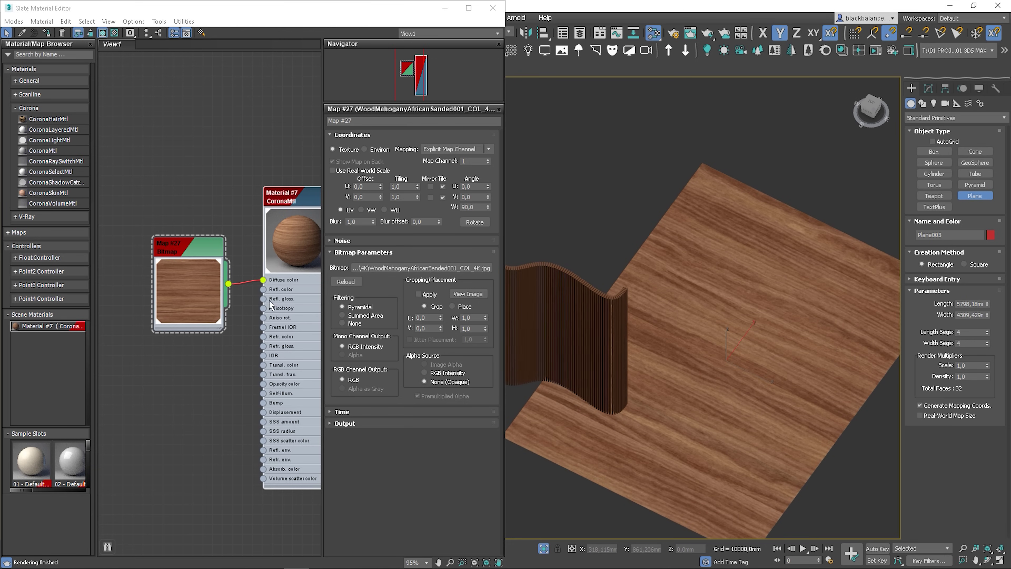
- Try a UVW Map modifier with a scaled-down mapping gizmo on the plane, and delete the plane
left_click(929, 88)
right_click(722, 233)
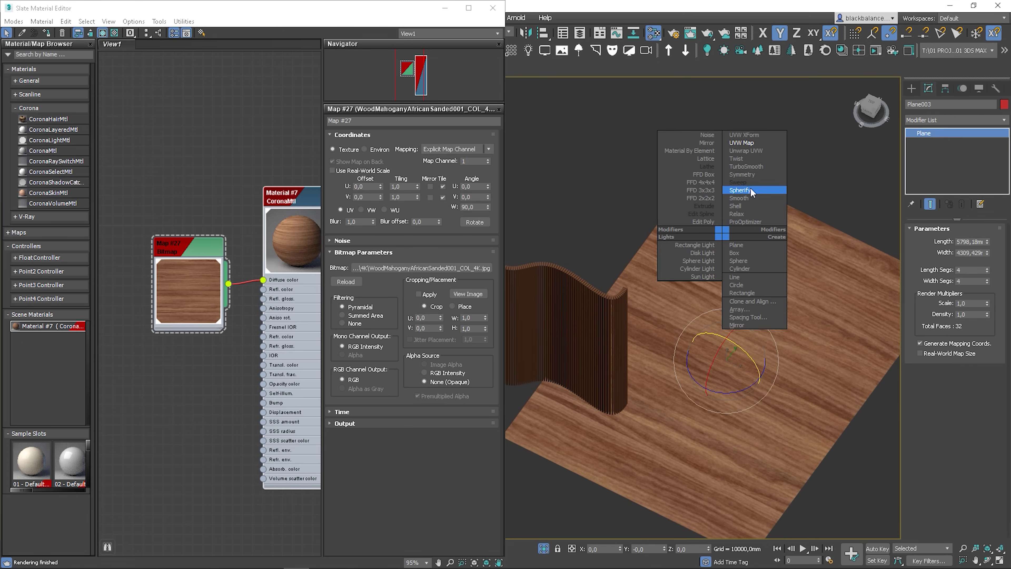
left_click(741, 143)
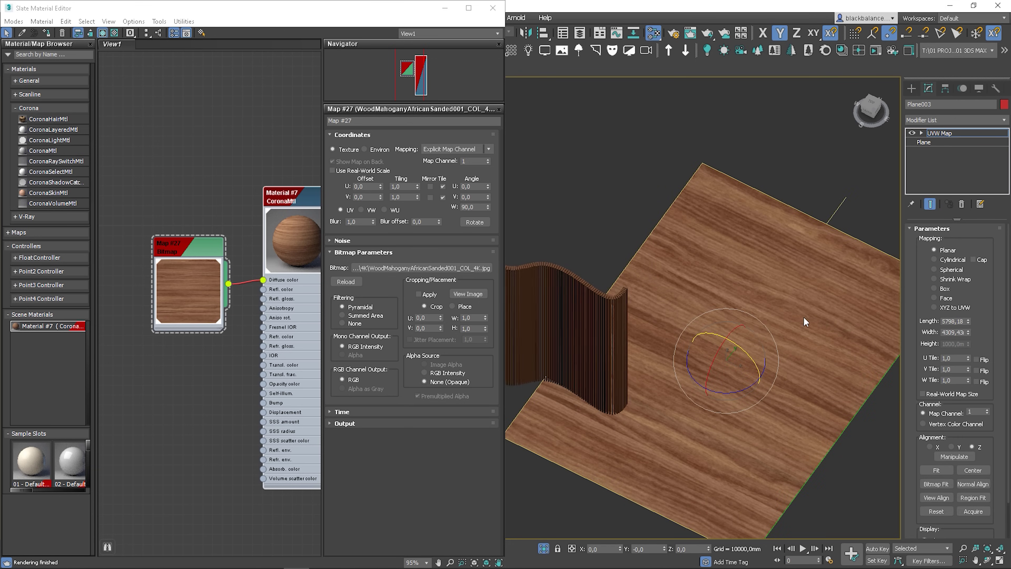
key("w")
left_click_drag(728, 376, 727, 410)
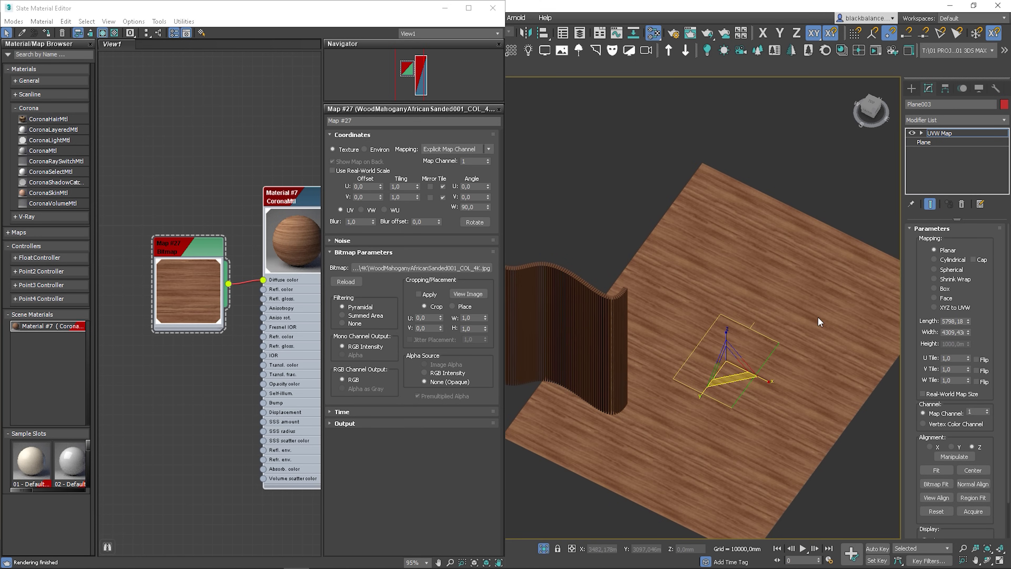
key("Delete")
- Close the material editor and add a UVW Map modifier to the slatted wall
middle_click_drag(669, 314, 794, 315)
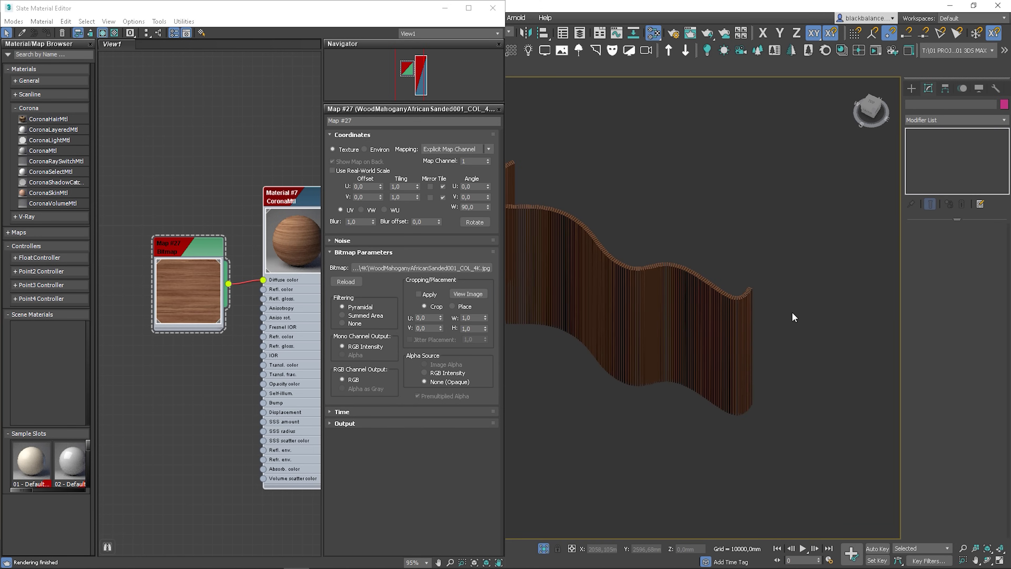
left_click(616, 321)
middle_click_drag(616, 321, 737, 367)
left_click(492, 8)
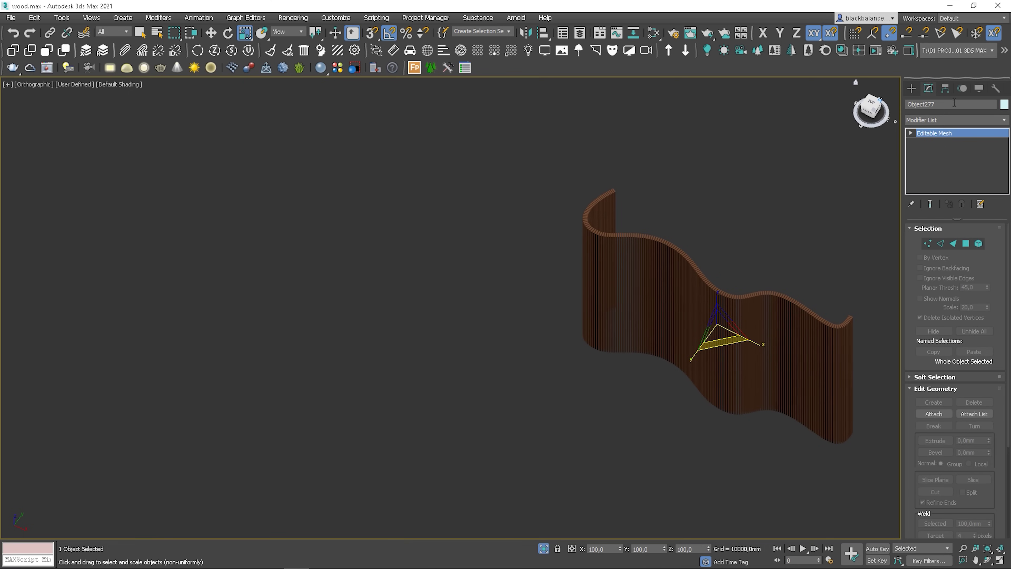
left_click(1003, 120)
type("uv")
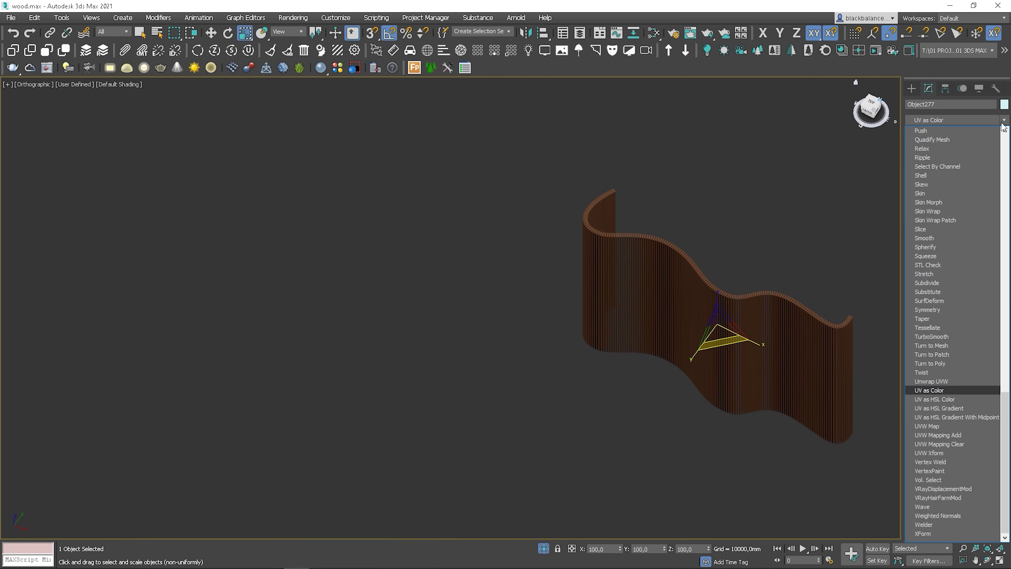
key("Down")
key("Down")
key("Down")
key("Down")
key("Return")
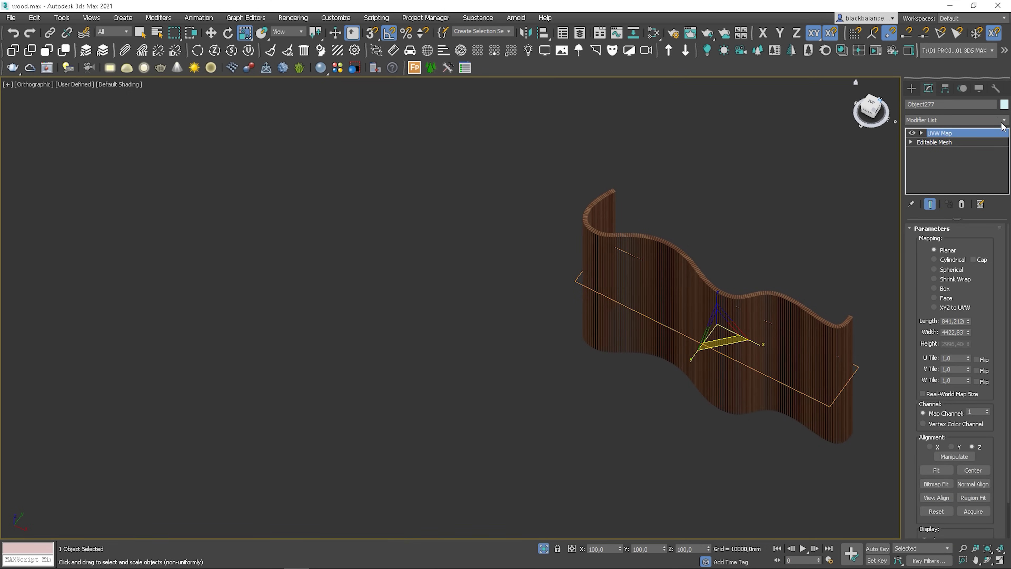
- Set the wall's UVW Map to Box mapping with length, width and height of 1000 mm
left_click(935, 288)
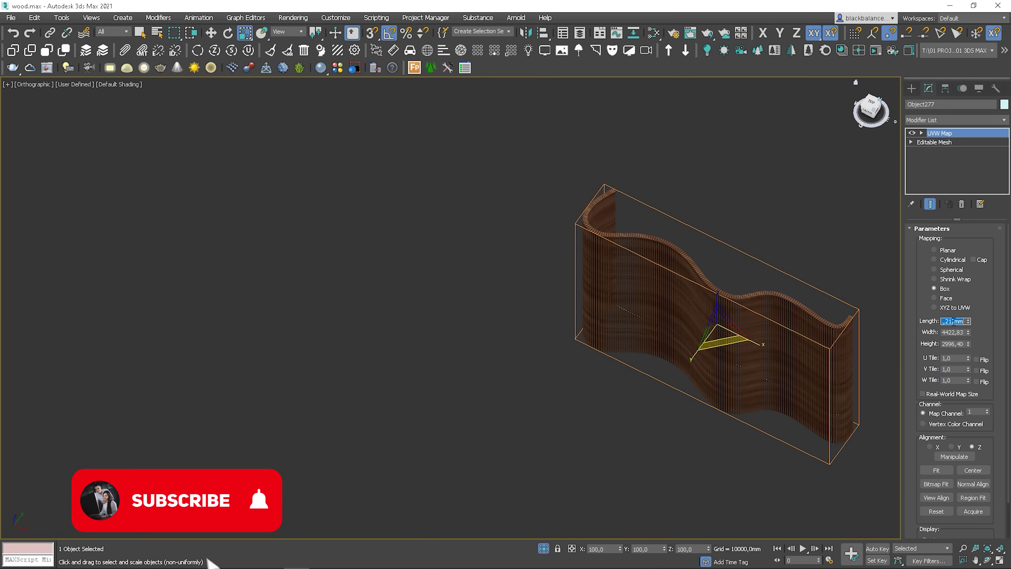
type("1000")
key("Tab")
type("1")
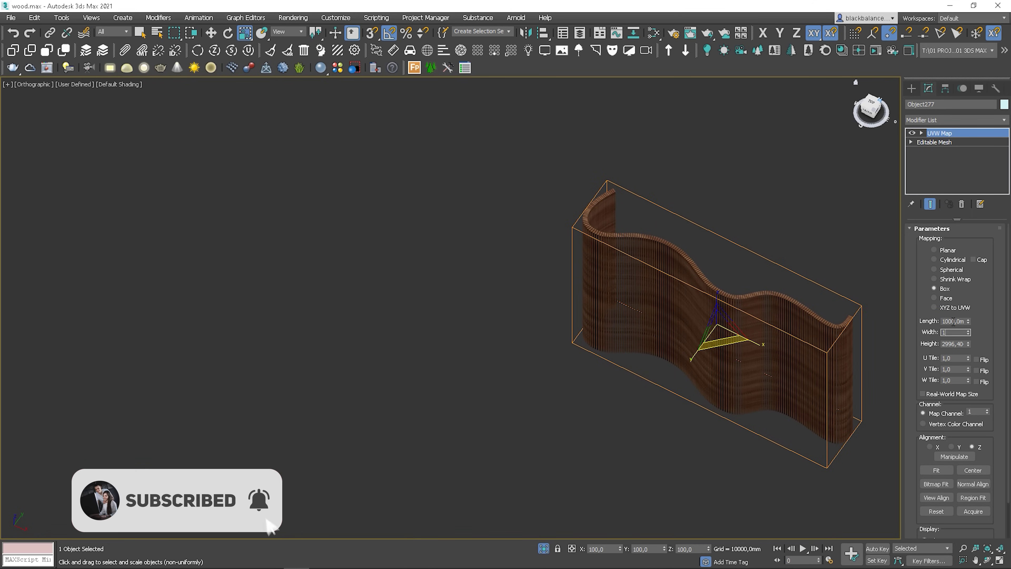
key("Tab")
type("1000")
key("Return")
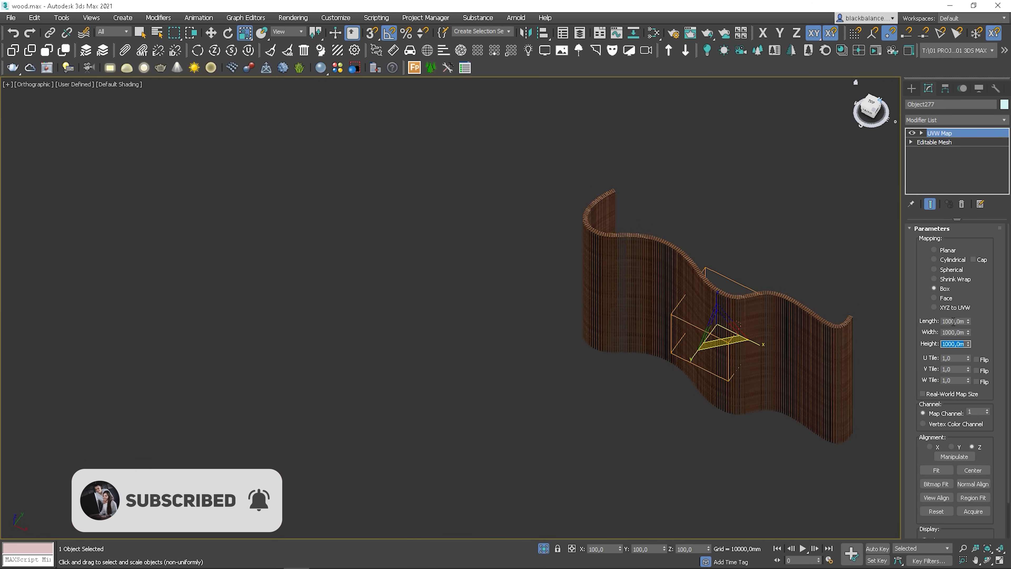
- Rotate the wall's UVW Map gizmo 90 degrees about Y so the wood grain runs vertically along the slats
mouse_move(720, 328)
middle_mouse_down("alt")
mouse_move(750, 290)
mouse_move(724, 290)
mouse_move(734, 323)
middle_mouse_up("alt")
scroll(718, 314, "up", 6)
key("e")
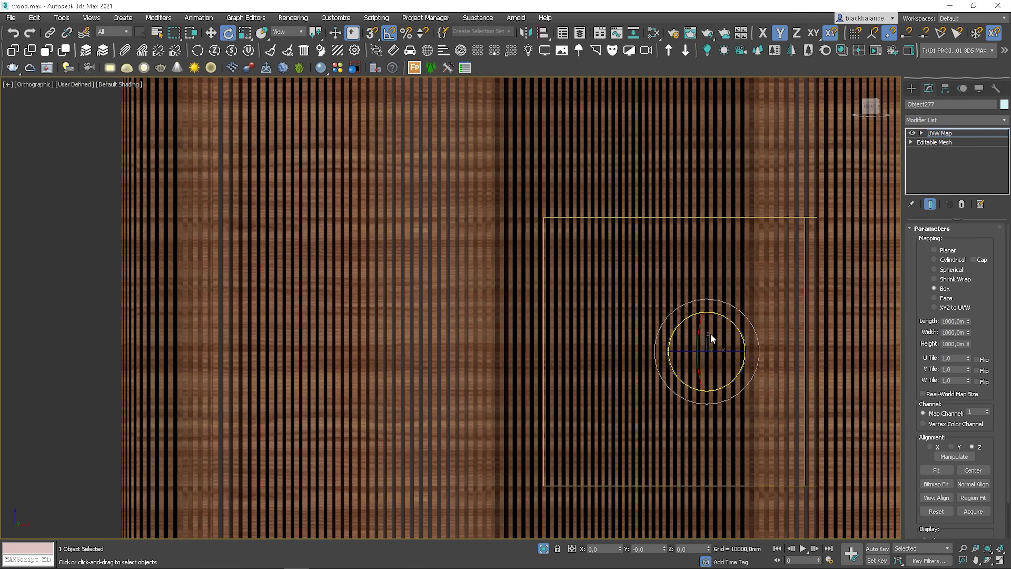
left_click_drag(730, 323, 759, 358)
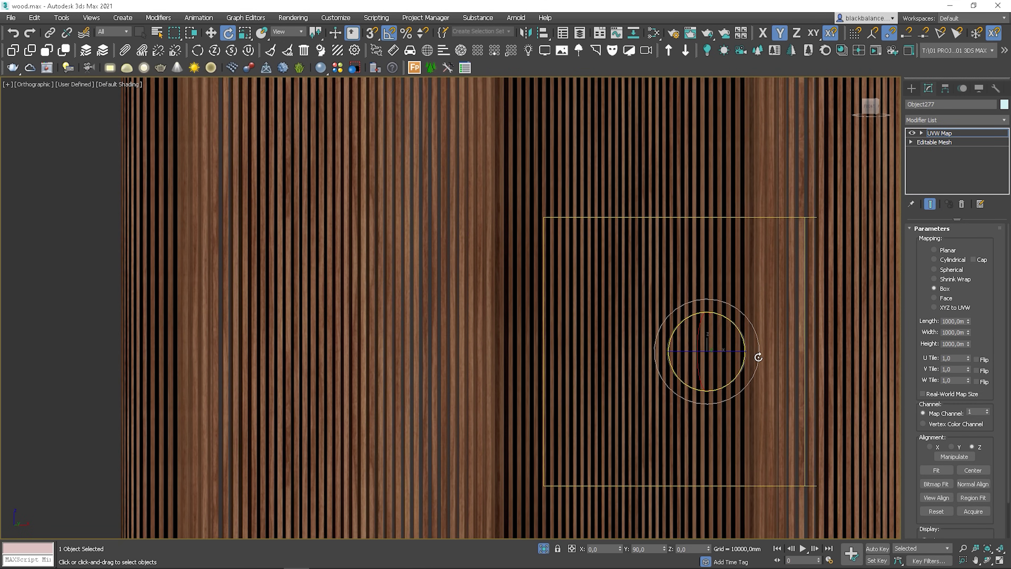
scroll(776, 342, "down", 3)
middle_click_drag(798, 330, 737, 345, "alt")
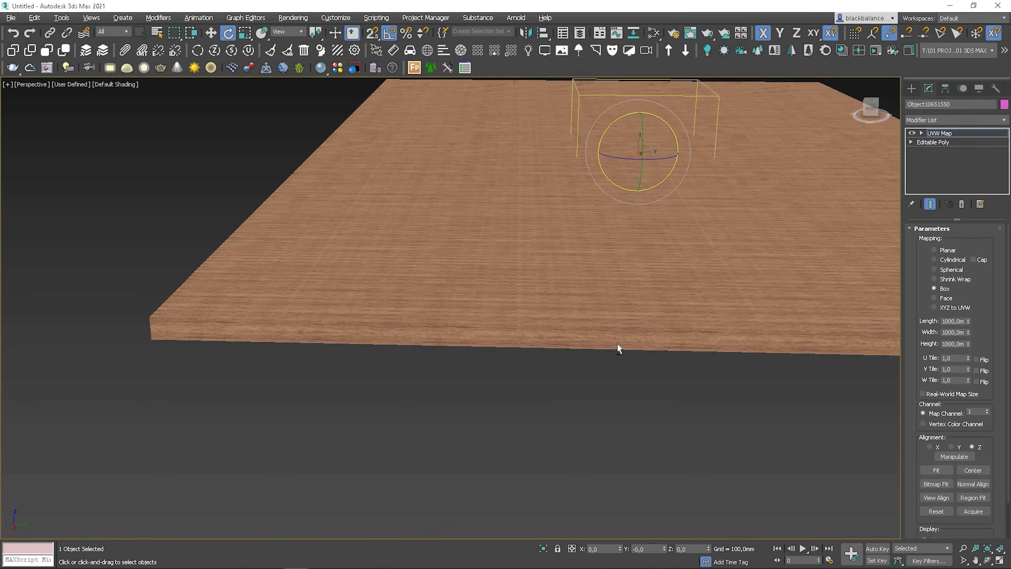
middle_click_drag(637, 311, 557, 350)
middle_click_drag(703, 288, 686, 294, "alt")
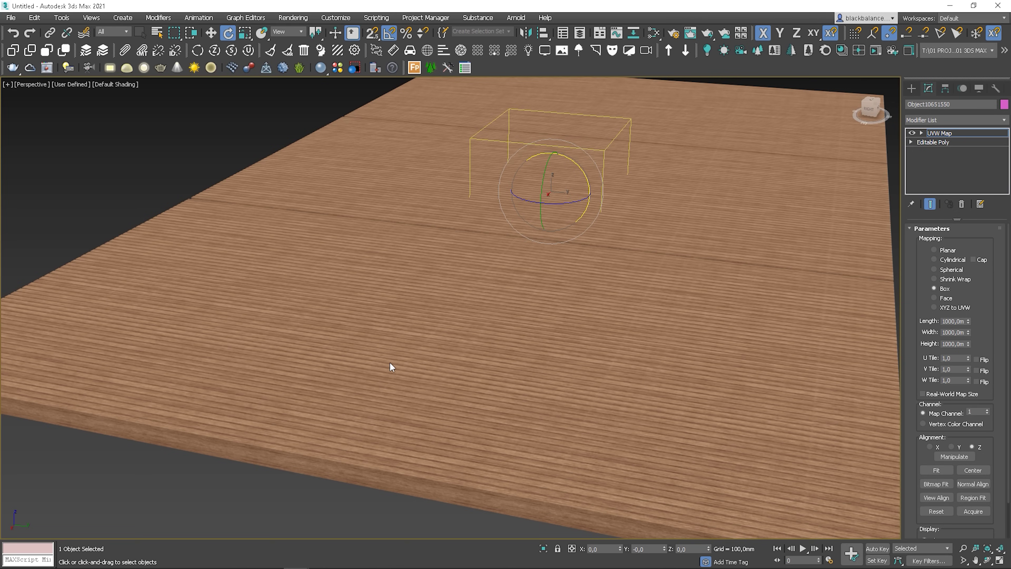
middle_click_drag(540, 209, 564, 248, "alt")
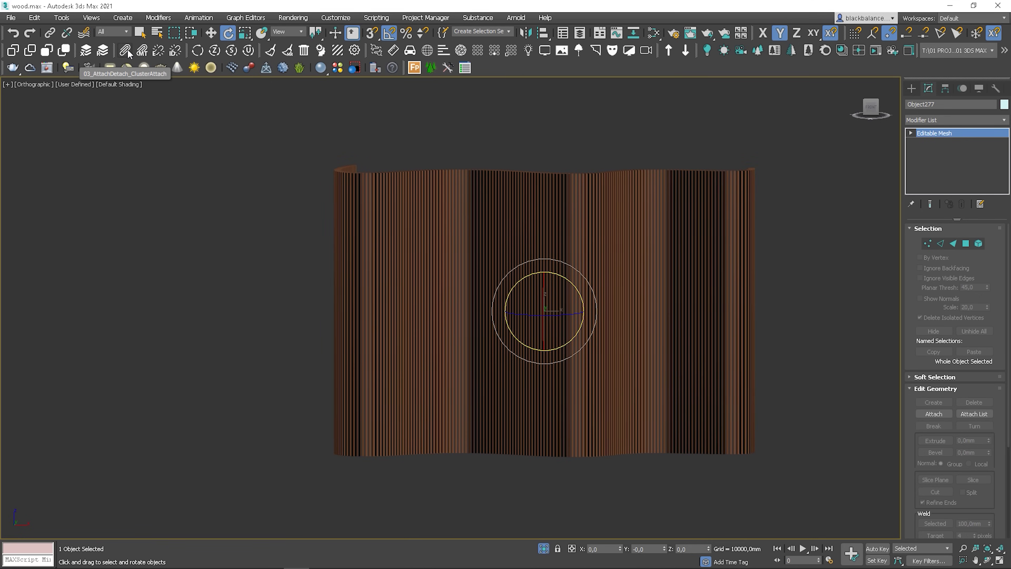
- Detach all elements of the slatted wall into separate objects with Elements to Objects
left_click(163, 54)
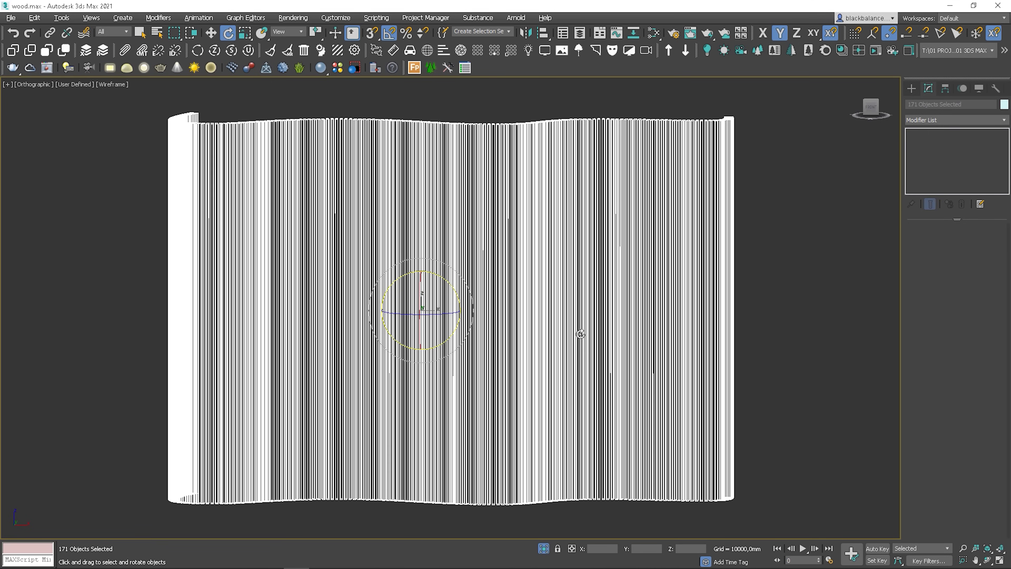
key("F3")
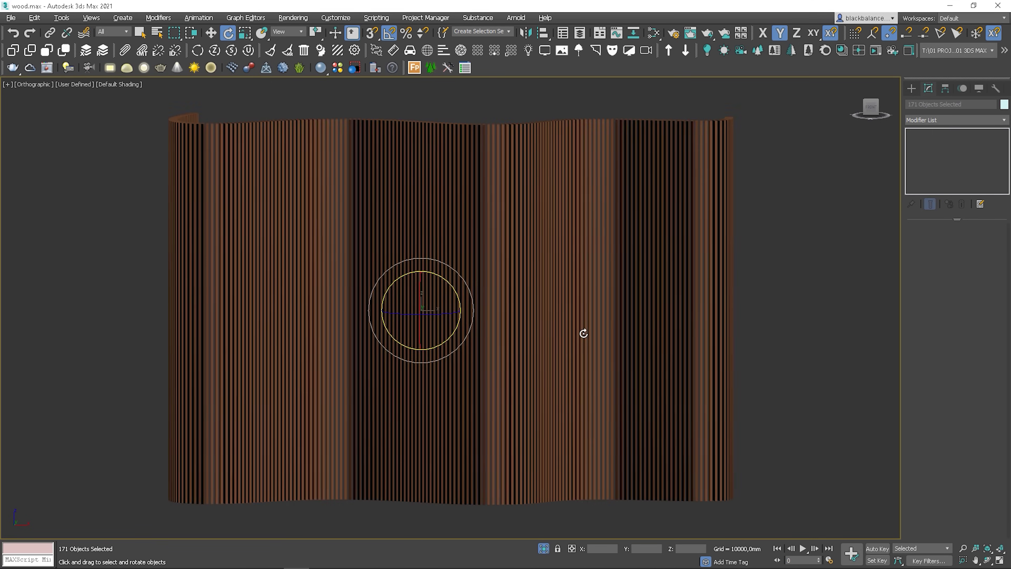
middle_click_drag(567, 316, 568, 332, "alt")
- Toggle the edged-faces display and pick several slats across the wall to check that each is a separate object
left_click(720, 310)
key("F4")
key("F4")
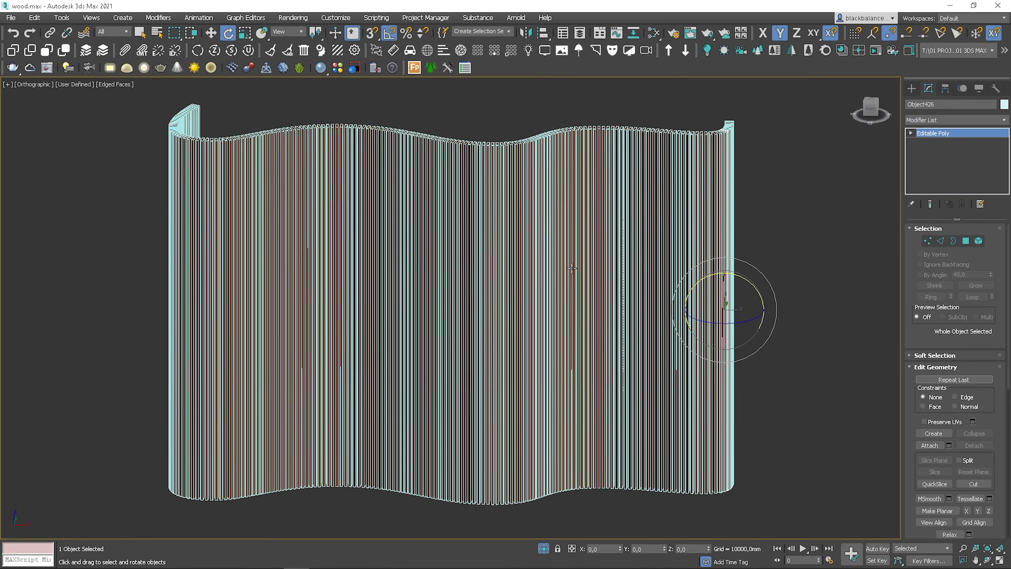
left_click(769, 278)
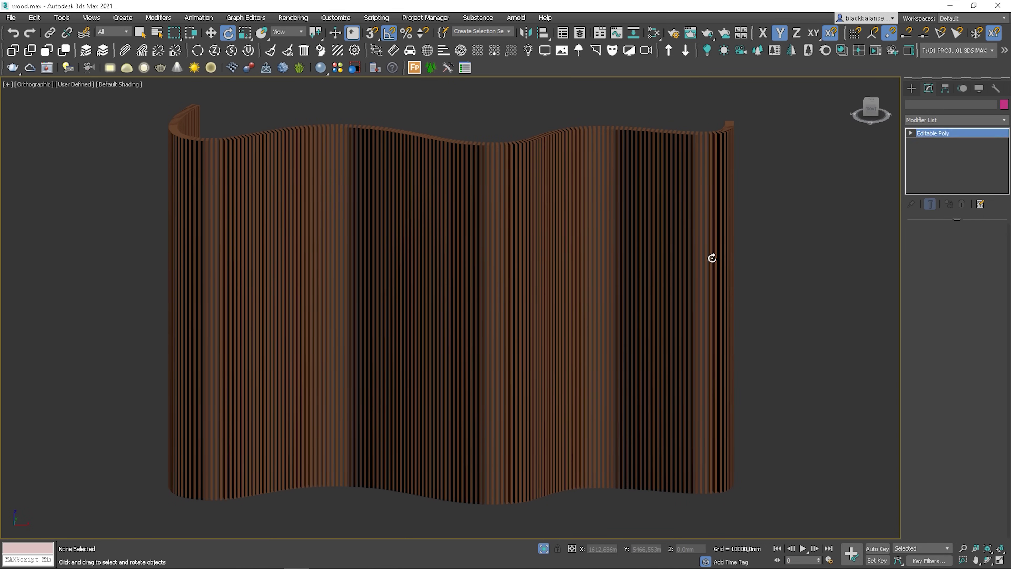
left_click(709, 264)
left_click(655, 235)
left_click(487, 217)
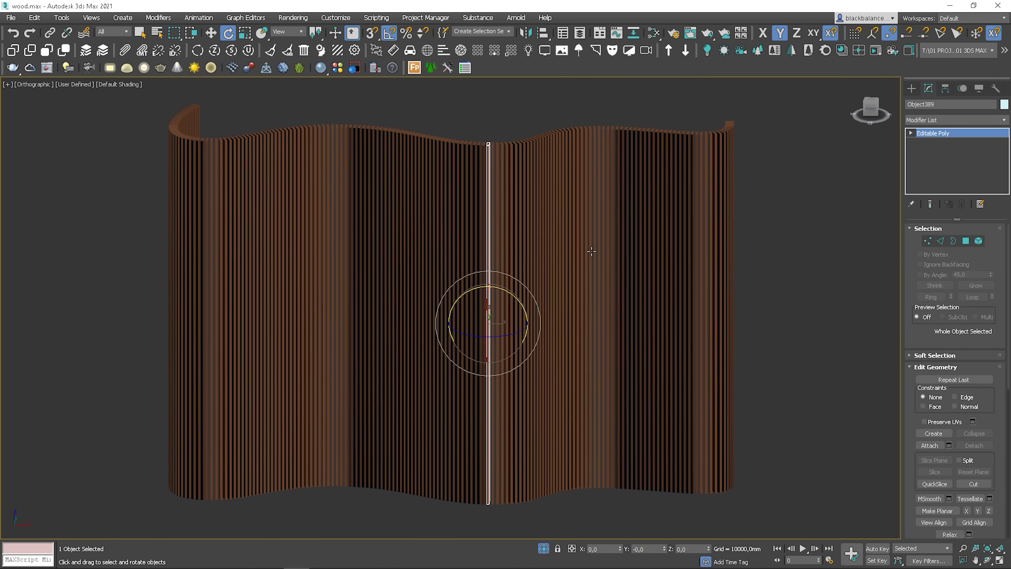
- Create Box UVW maps with a custom size of 1000 × 1000 × 1000 mm on all slats using UVW Randomizer
middle_click_drag(683, 272, 749, 260, "alt")
left_click_drag(157, 310, 157, 310)
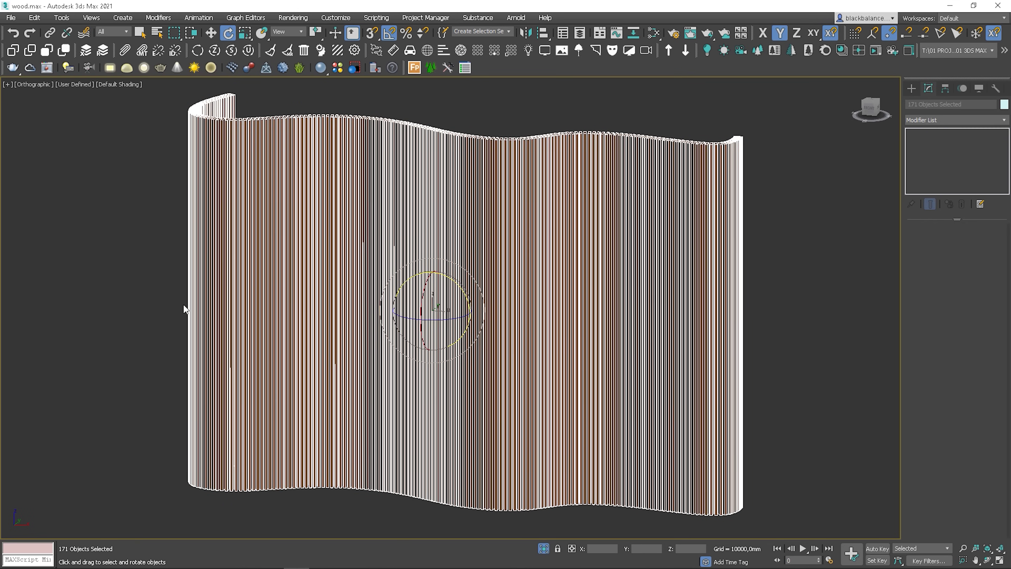
left_click(248, 50)
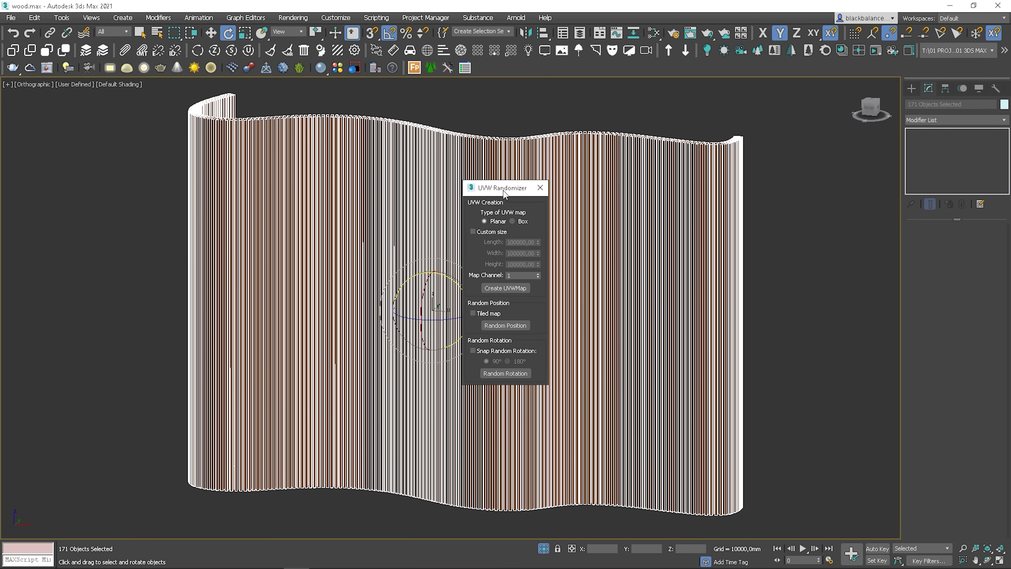
left_click_drag(503, 193, 823, 173)
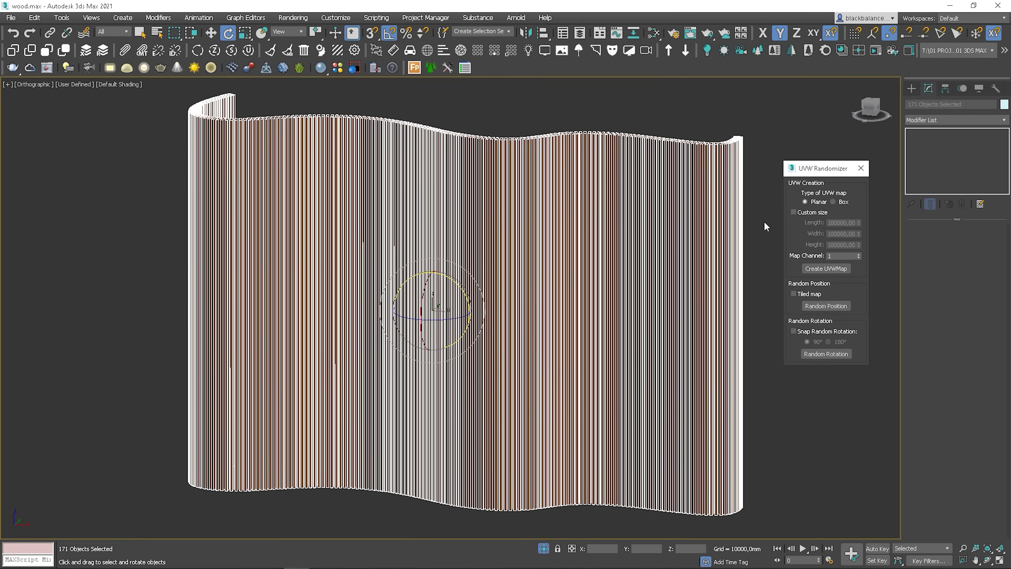
left_click(833, 202)
double_click(835, 222)
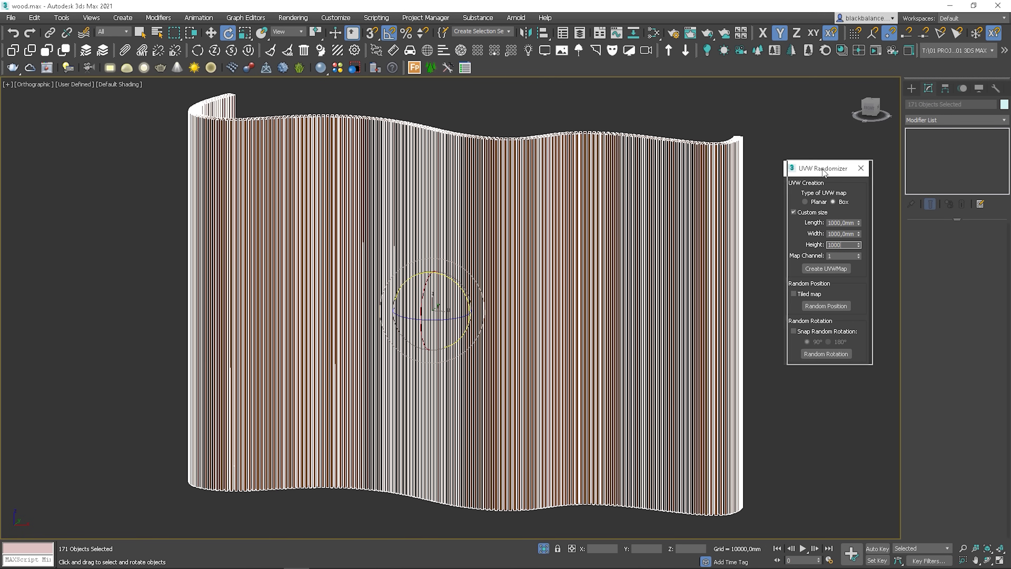
left_click_drag(823, 172, 829, 167)
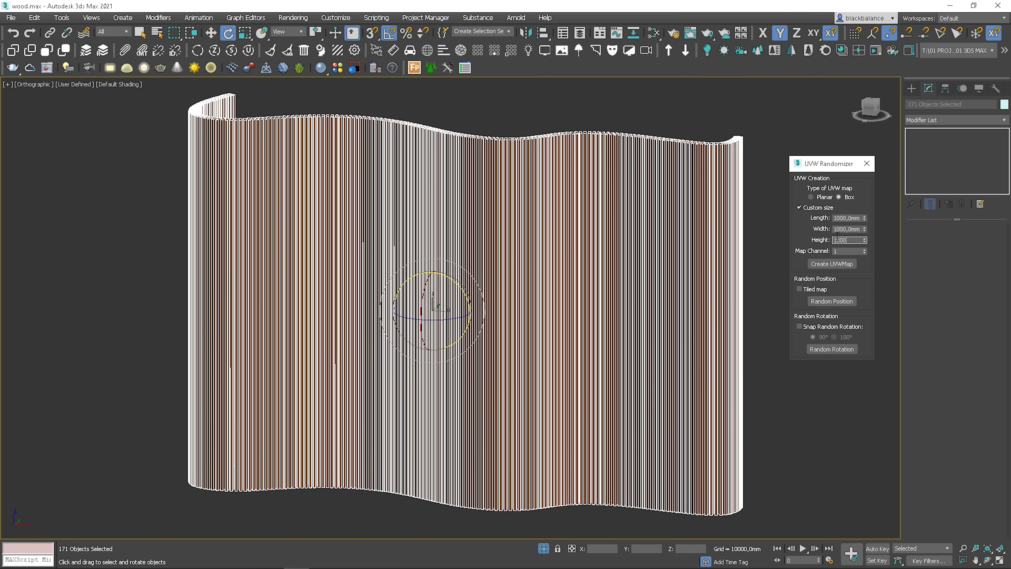
left_click(831, 264)
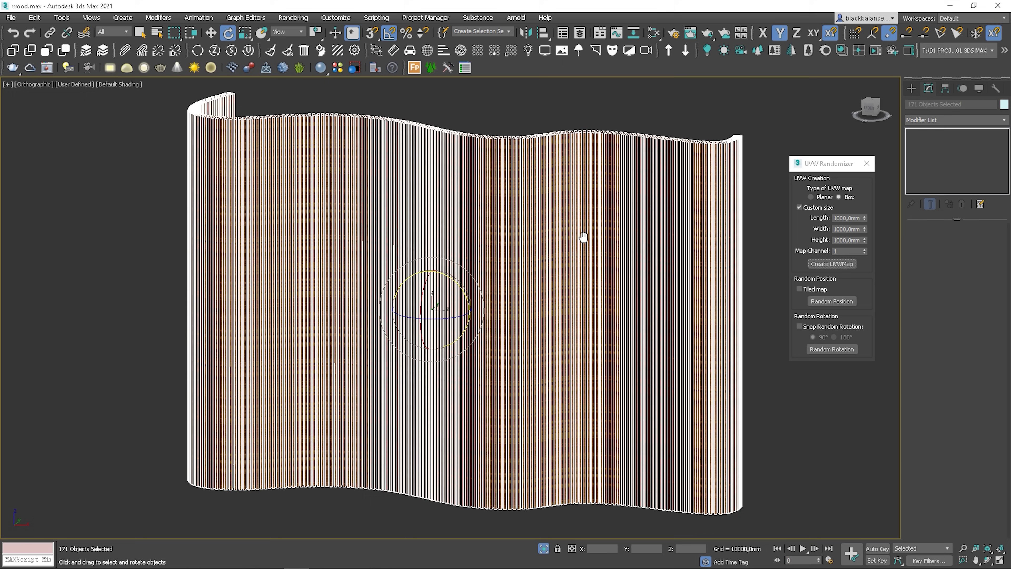
- Pick individual slats along the wall to examine the UVW Map modifier and mapping gizmo on each one
middle_click_drag(582, 235, 581, 227)
left_click(626, 113)
left_click(613, 167)
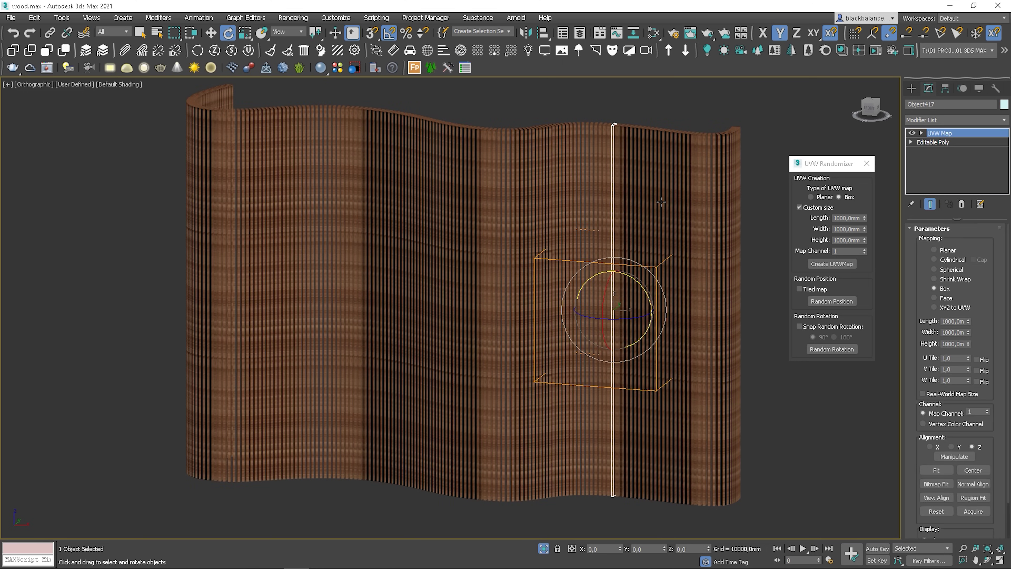
left_click(483, 224)
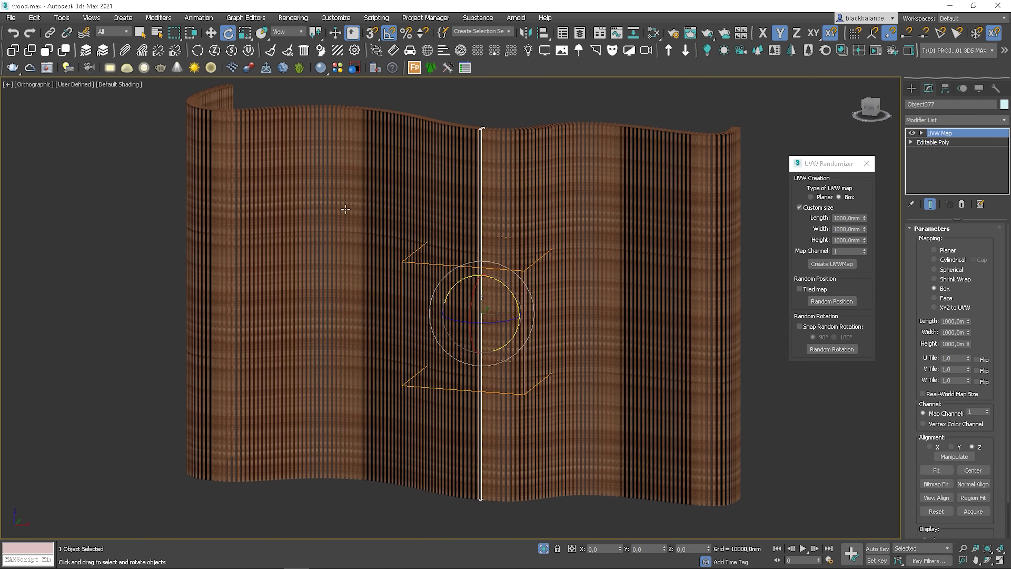
left_click(330, 207)
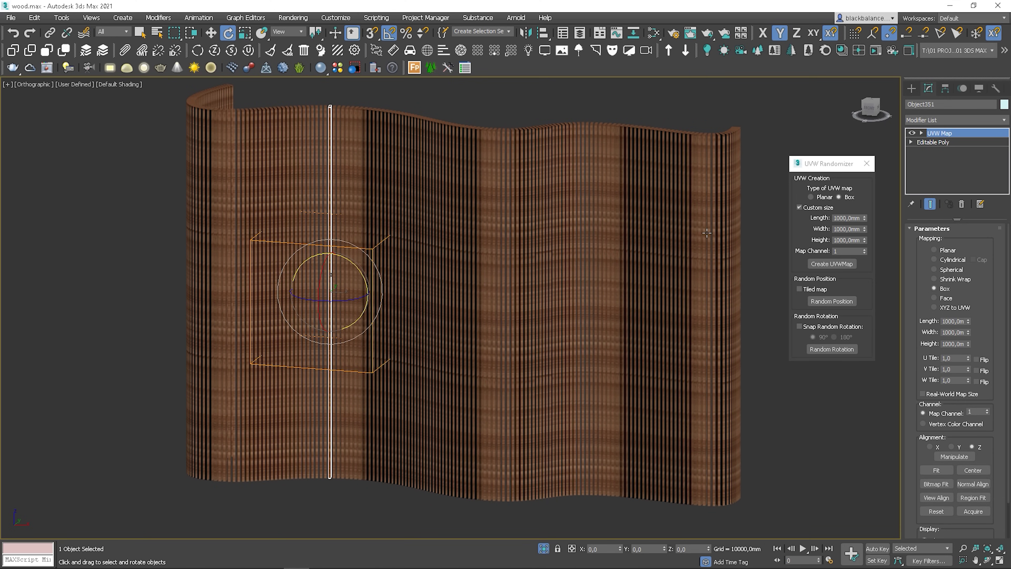
- Randomize the texture position of all slats with Tiled map enabled, and merge them into one Editable Poly with Quick Attach
key("ctrl+a")
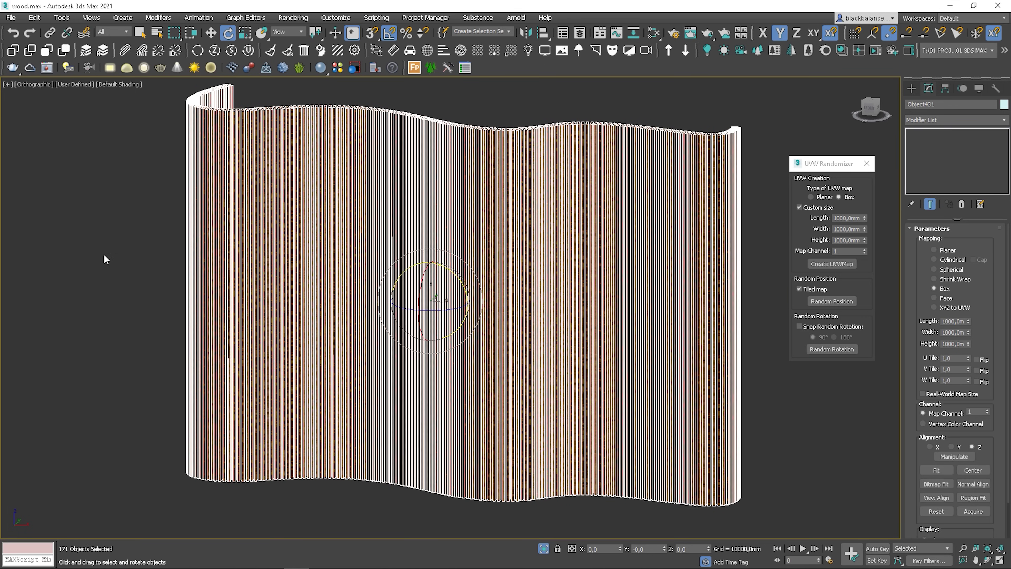
left_click(841, 302)
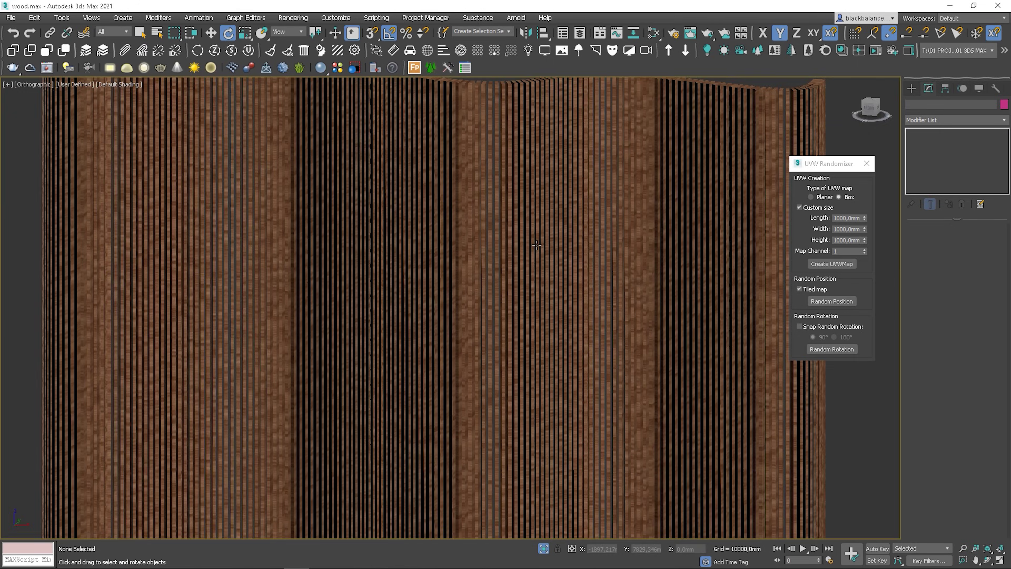
key("ctrl+a")
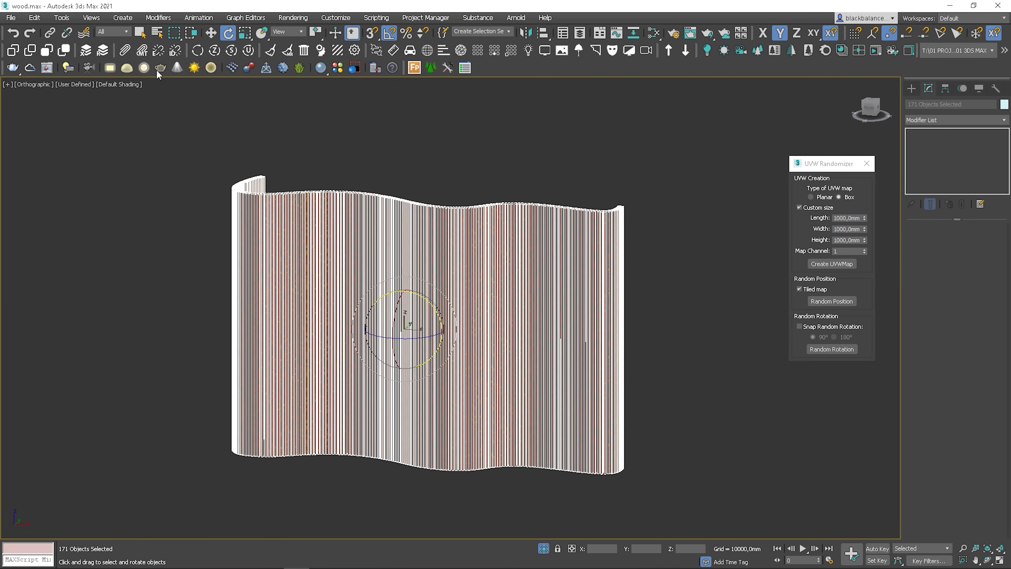
left_click(125, 50)
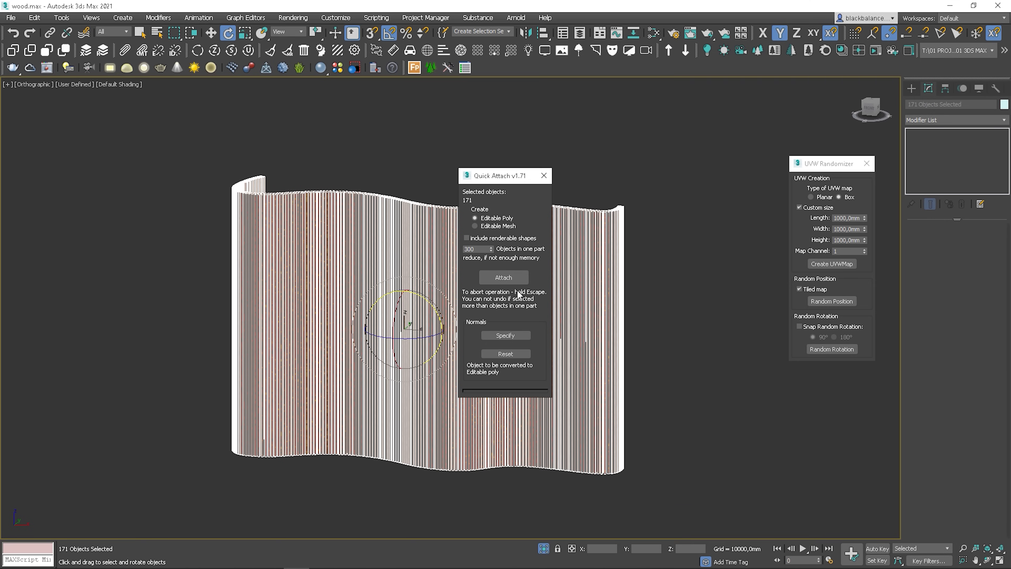
left_click(525, 277)
key("Return")
key("z")
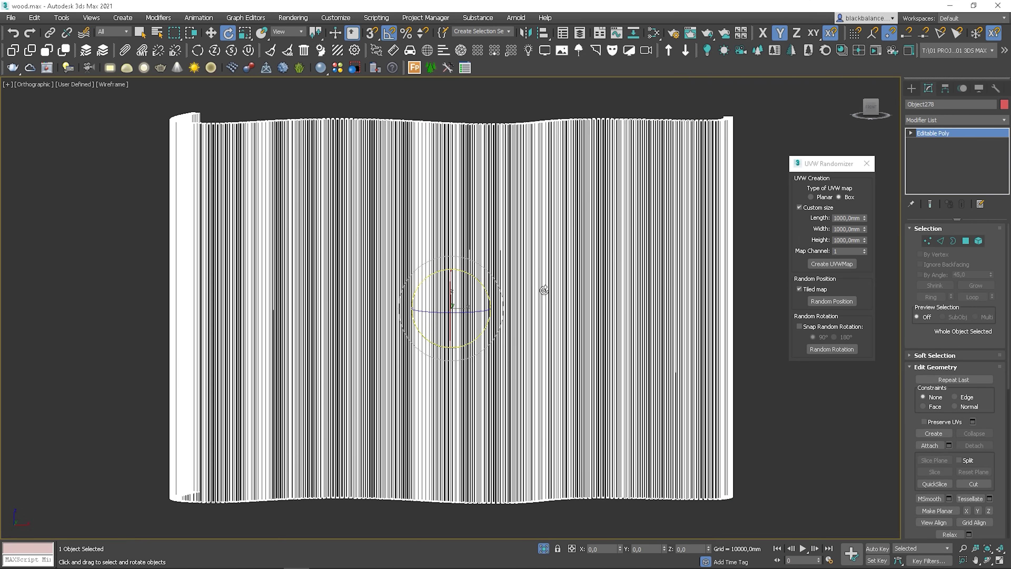
left_click(757, 266)
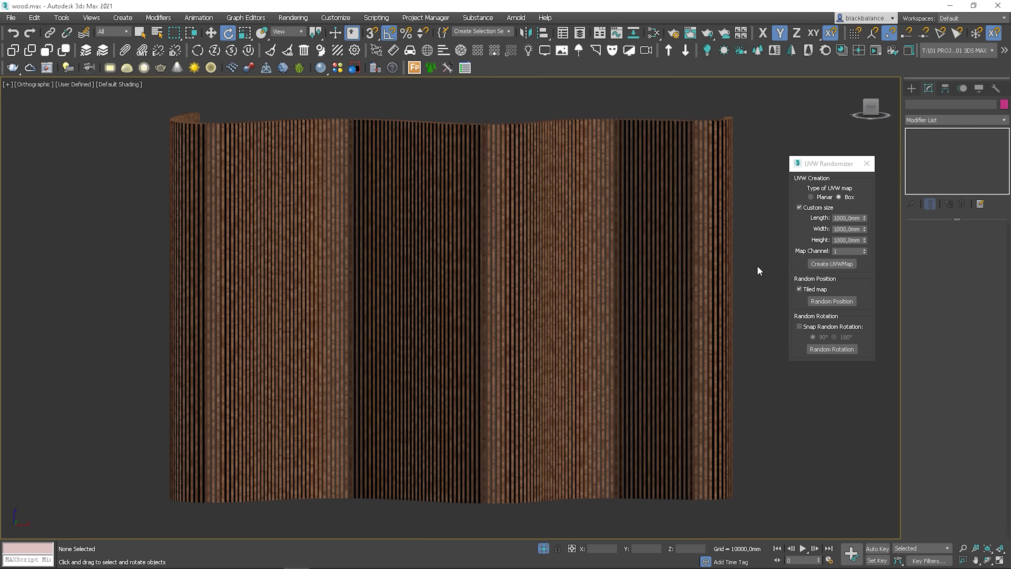
- Apply a UVW Xform modifier to the merged slatted wall and set its rotation to 90
left_click(635, 242)
left_click(1004, 119)
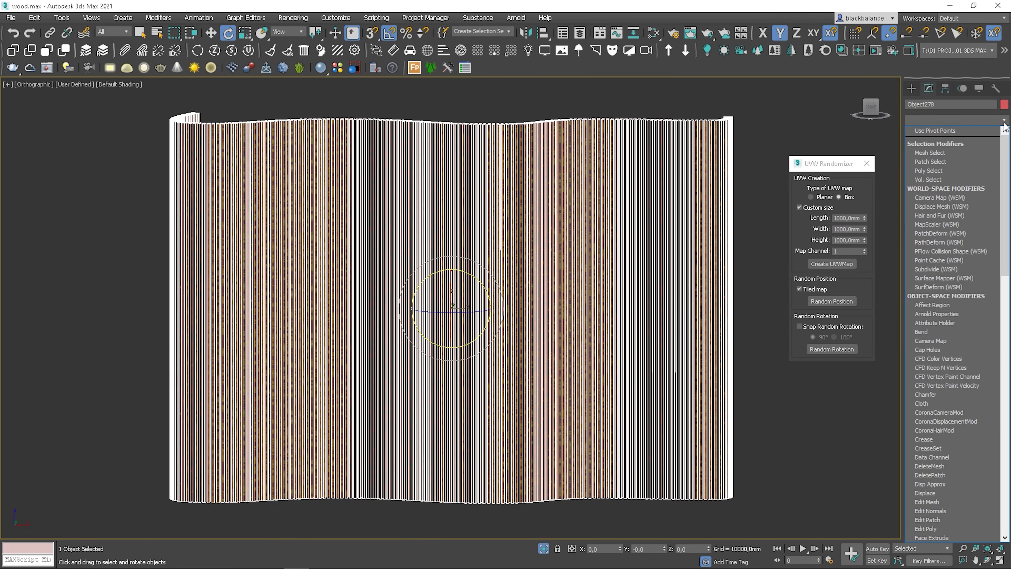
key("u")
key("u")
key("u")
key("u")
key("u")
key("Return")
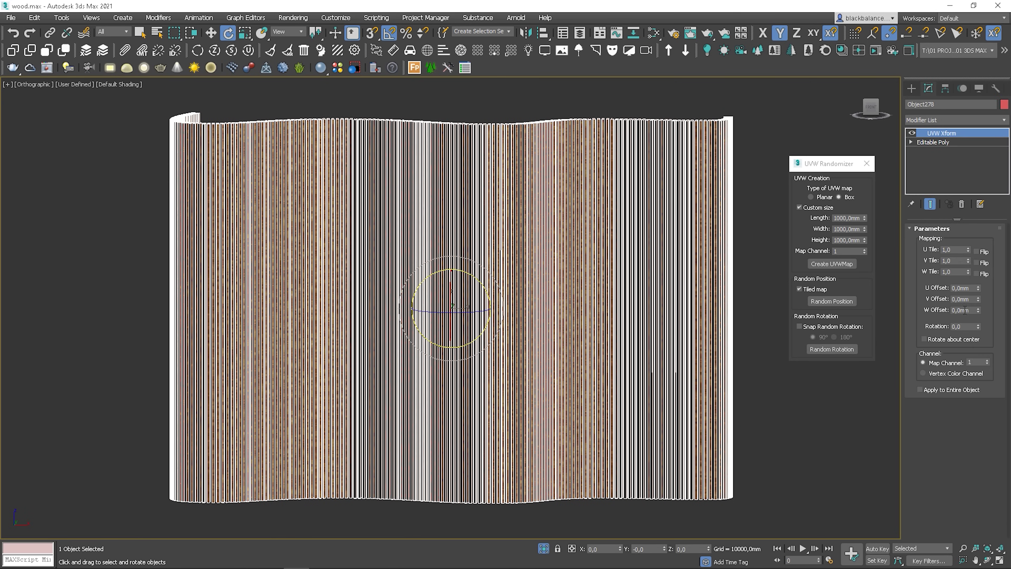
key("Return")
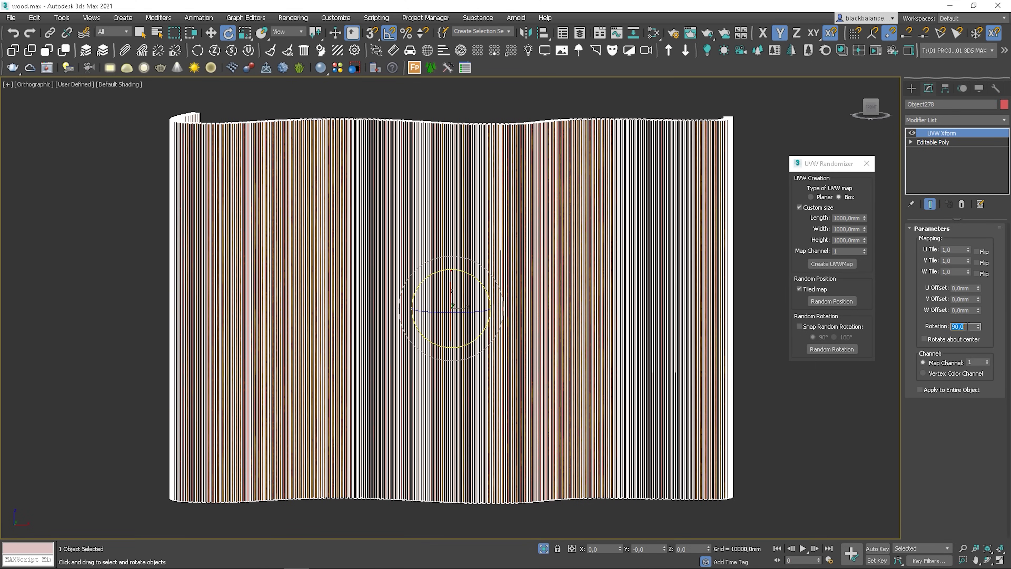
- Examine the wood grain direction and its variation between slats up close, with and without edged faces
key("F4")
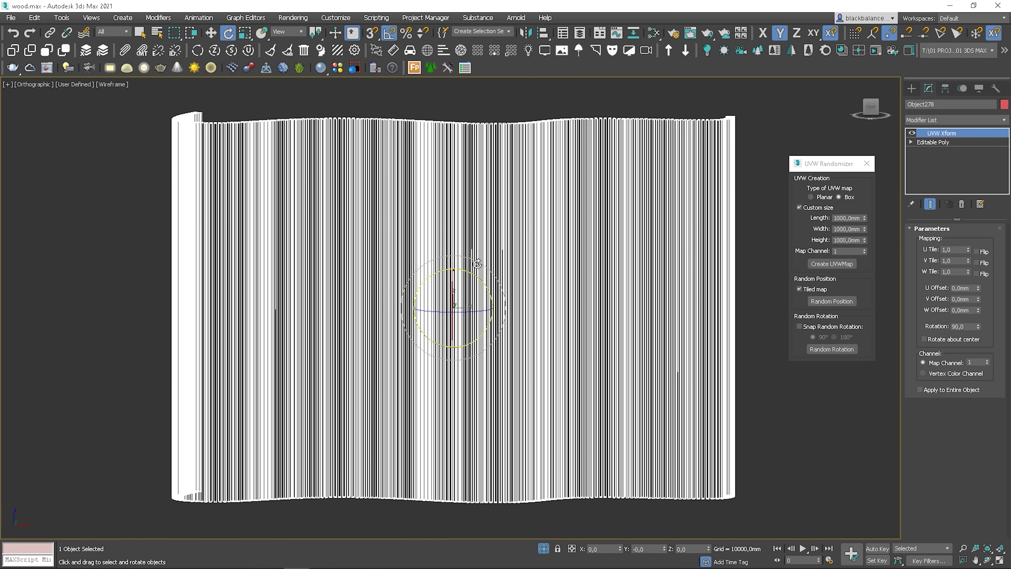
right_click(451, 270)
scroll(450, 271, "up", 5)
scroll(442, 277, "up", 6)
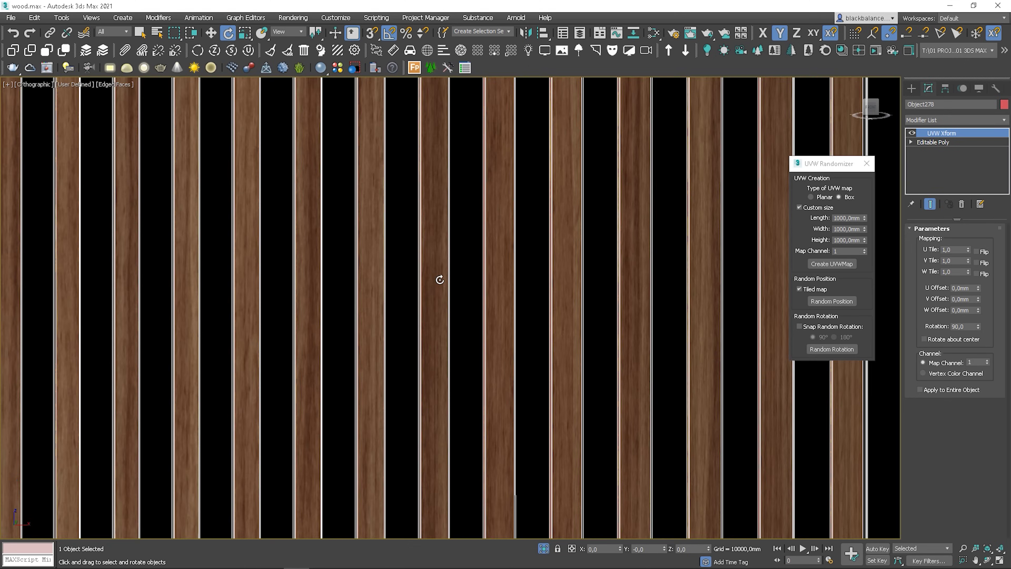
key("F4")
scroll(497, 312, "down", 5)
scroll(525, 314, "down", 8)
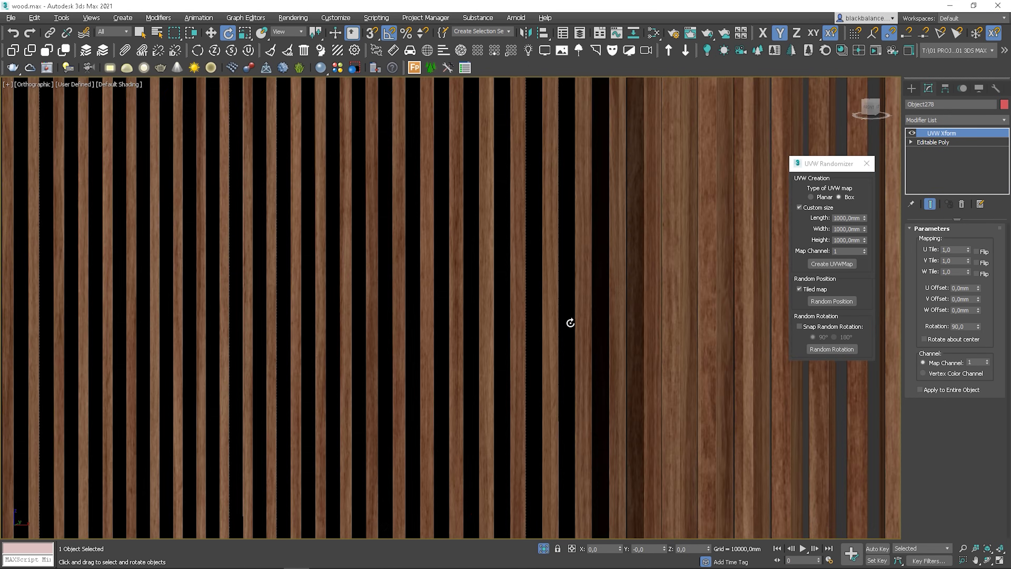
scroll(558, 313, "down", 3)
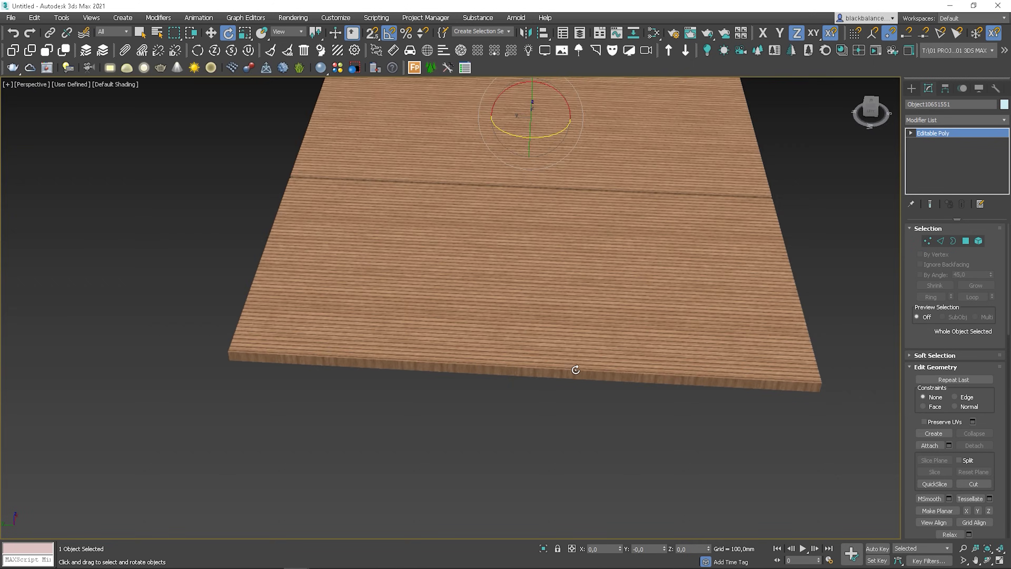
- Examine the flat slatted panel from above and below, checking the wood grain direction on the long sides of its slats
scroll(573, 371, "up", 8)
scroll(555, 378, "down", 6)
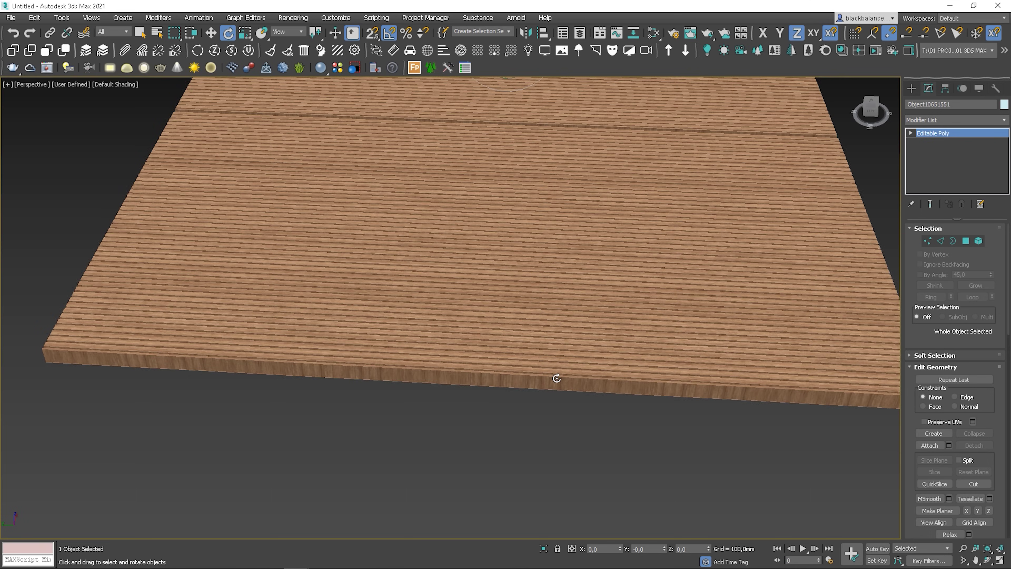
middle_click_drag(557, 377, 604, 377, "alt")
middle_click_drag(722, 253, 601, 352)
scroll(670, 291, "up", 6)
scroll(656, 360, "down", 6)
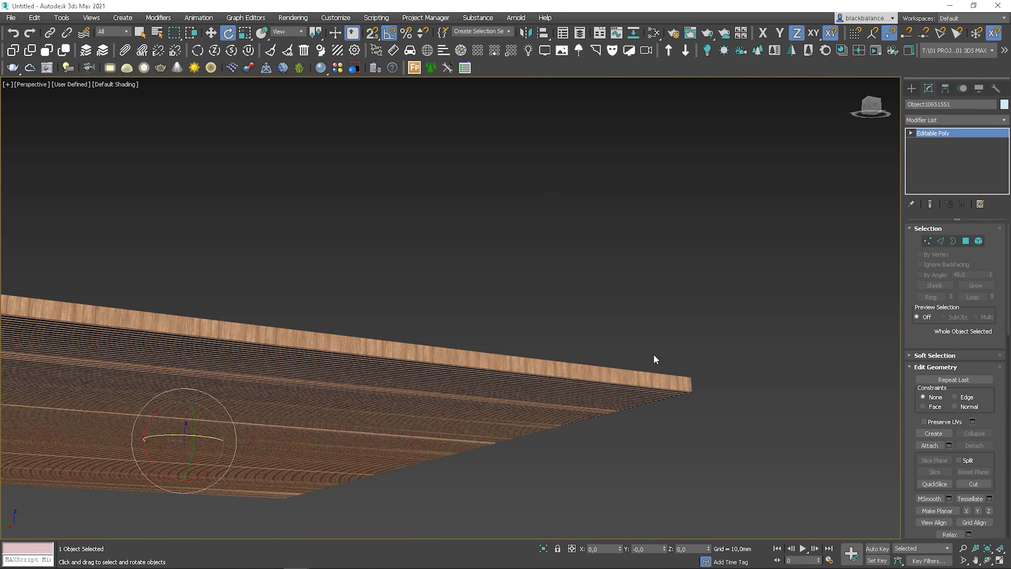
key("F4")
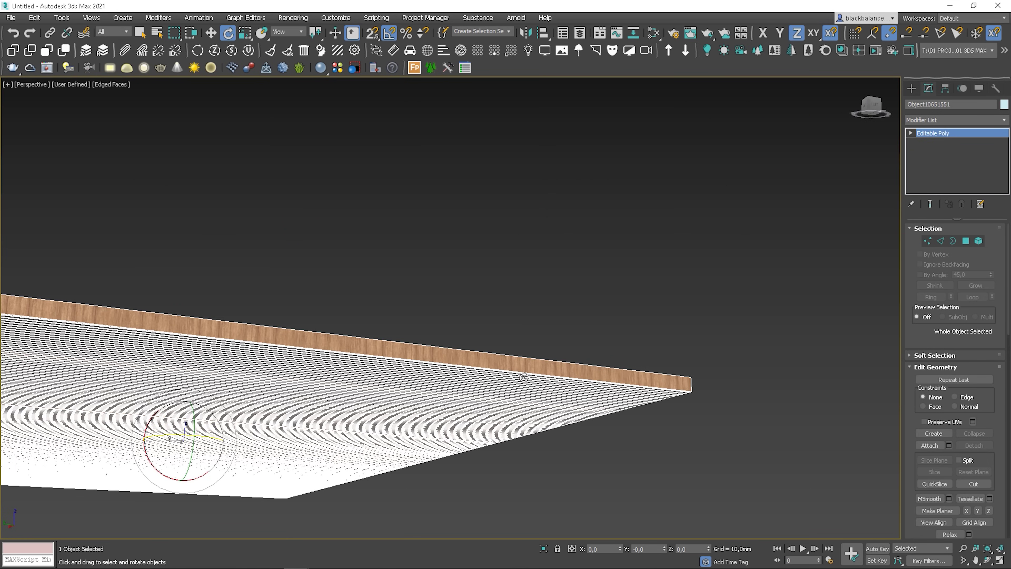
middle_click_drag(524, 377, 302, 247, "alt")
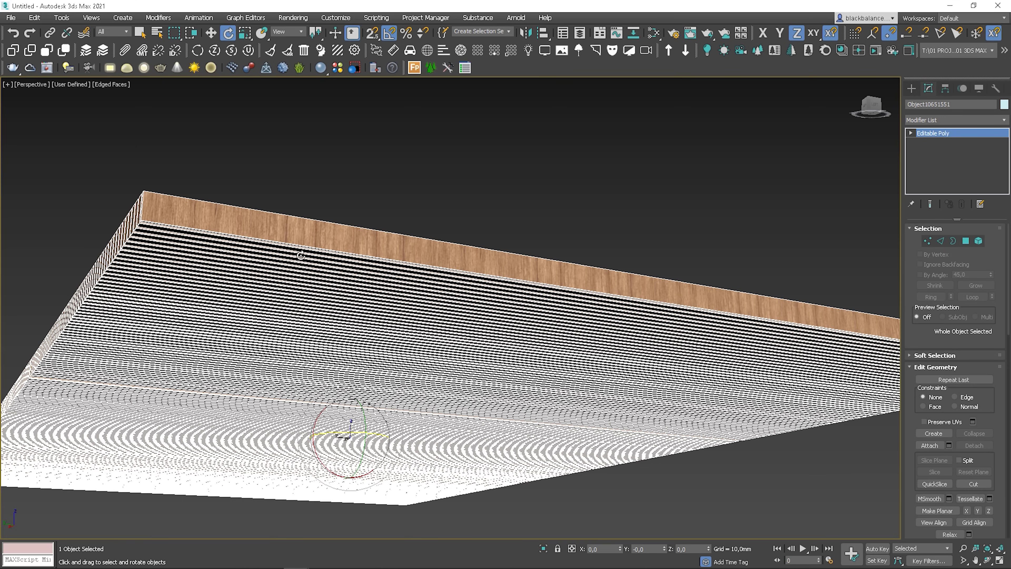
scroll(300, 255, "up", 5)
scroll(312, 235, "up", 3)
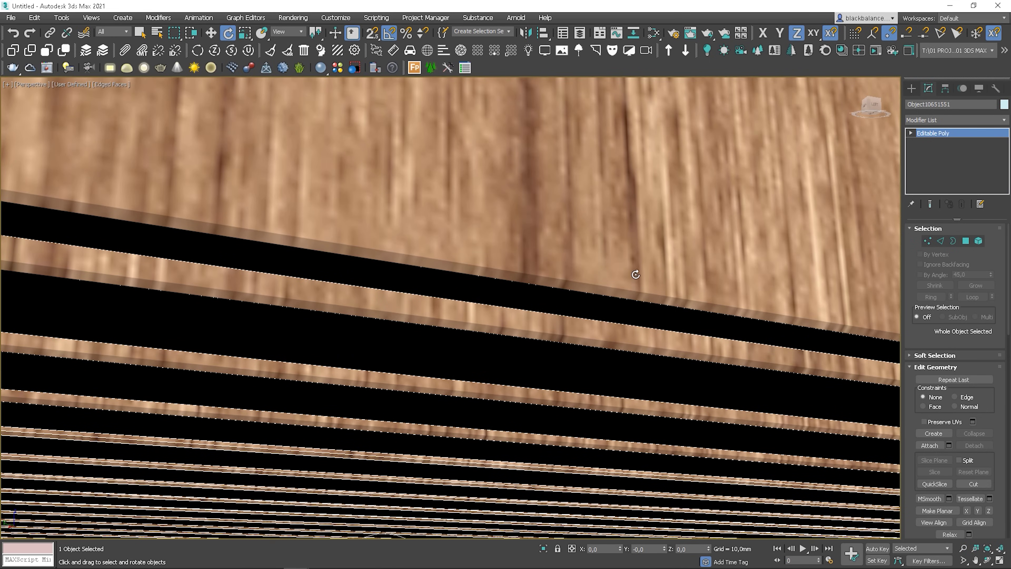
- Enter polygon editing on the slatted panel and show its thin profile in a wireframe Left view
left_click(966, 241)
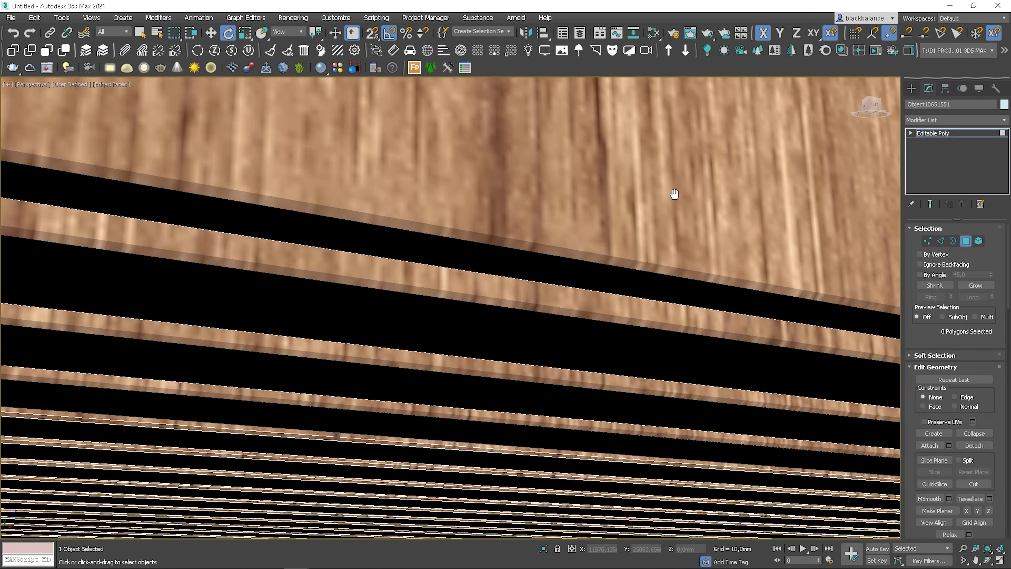
key("f")
key("F3")
key("l")
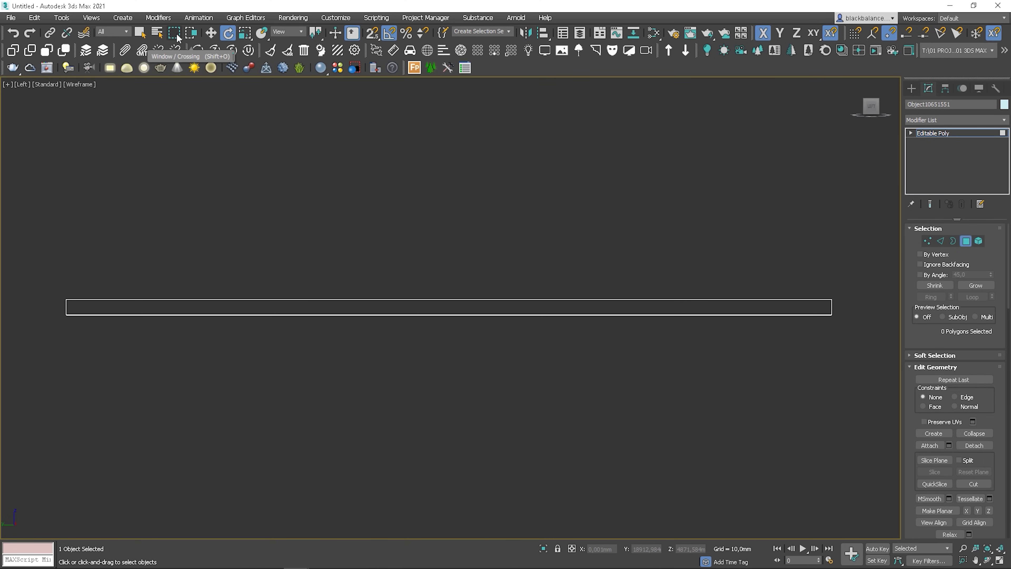
scroll(485, 343, "up", 6)
scroll(476, 293, "down", 6)
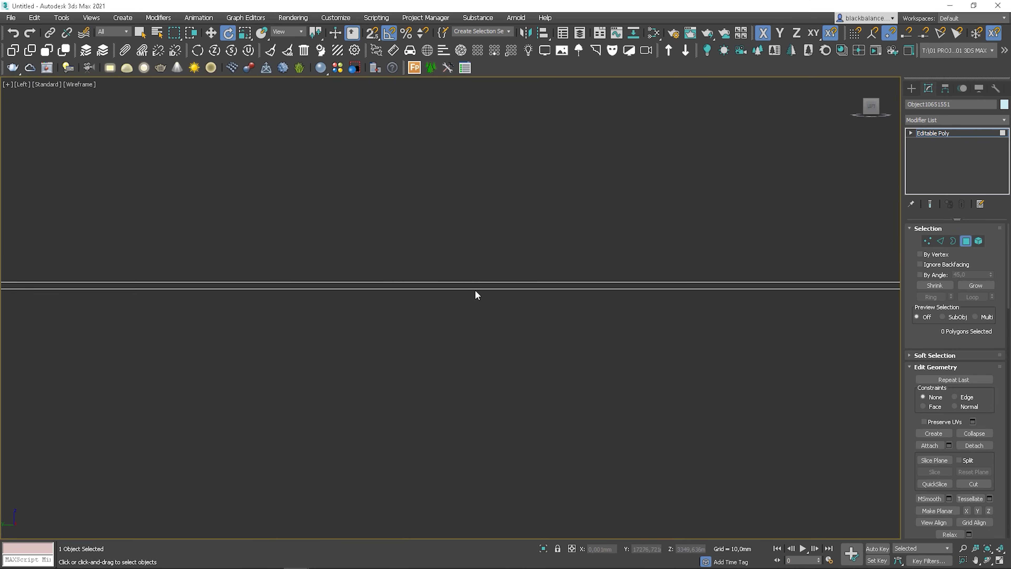
- Select the long side faces of all slats in the Left view and check the selection in a shaded view
scroll(470, 278, "up", 4)
left_click(464, 293)
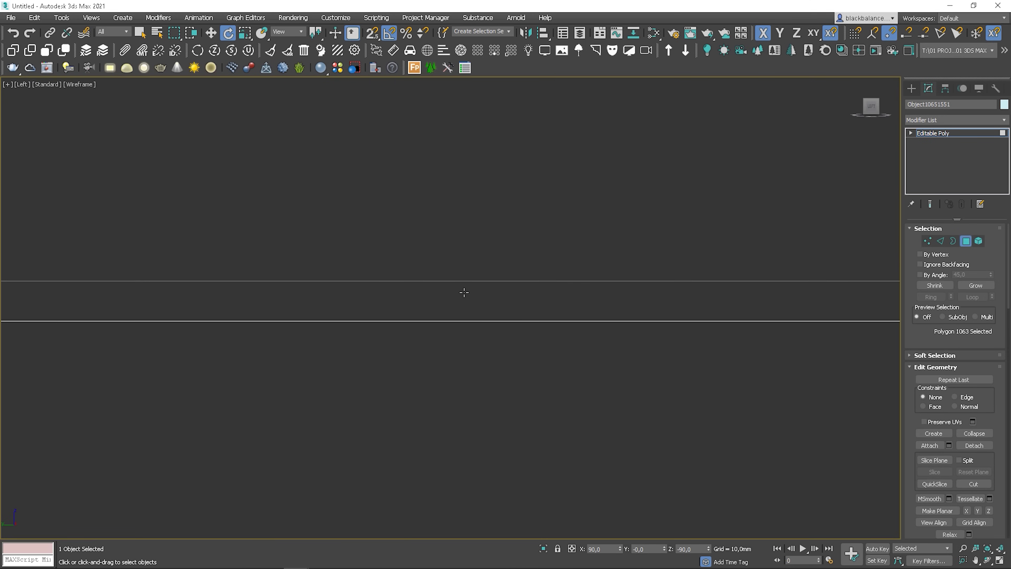
key("F2")
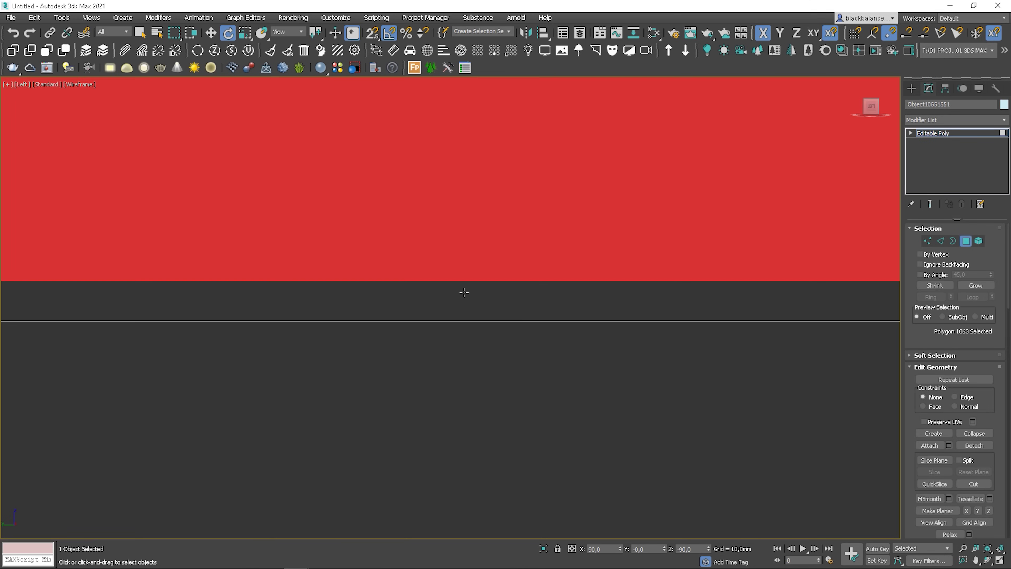
key("q")
left_click(504, 364)
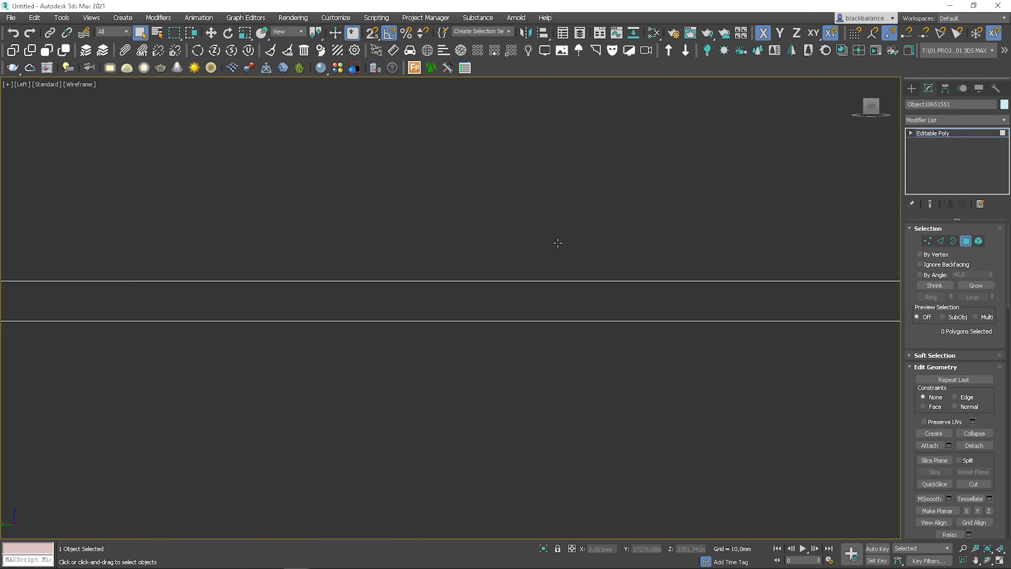
left_click_drag(557, 242, 467, 302)
mouse_move(466, 297)
middle_mouse_down("alt")
mouse_move(503, 327)
mouse_move(539, 281)
middle_mouse_up("alt")
key("F3")
scroll(503, 330, "down", 8)
scroll(540, 283, "up", 5)
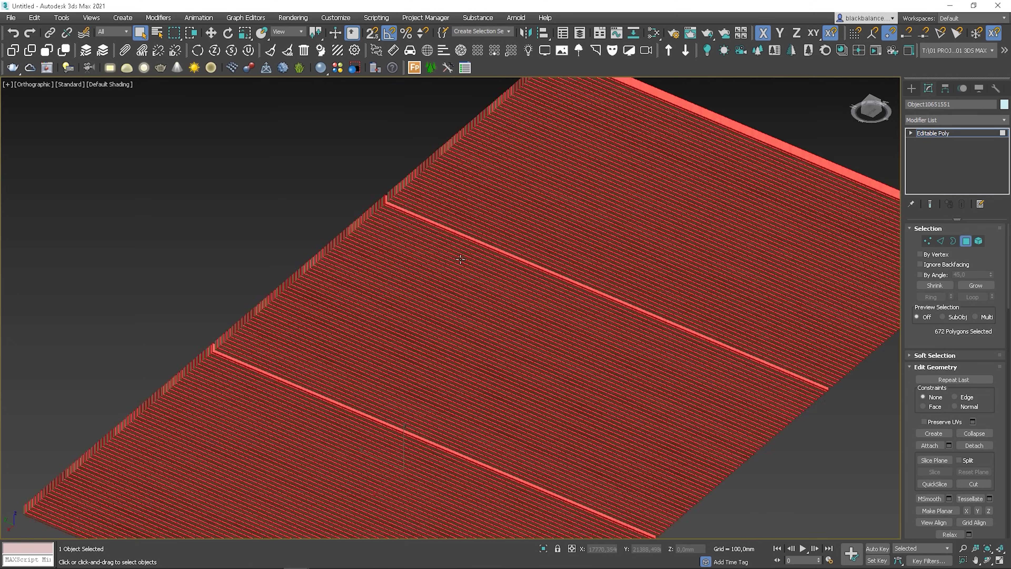
scroll(246, 122, "up", 6)
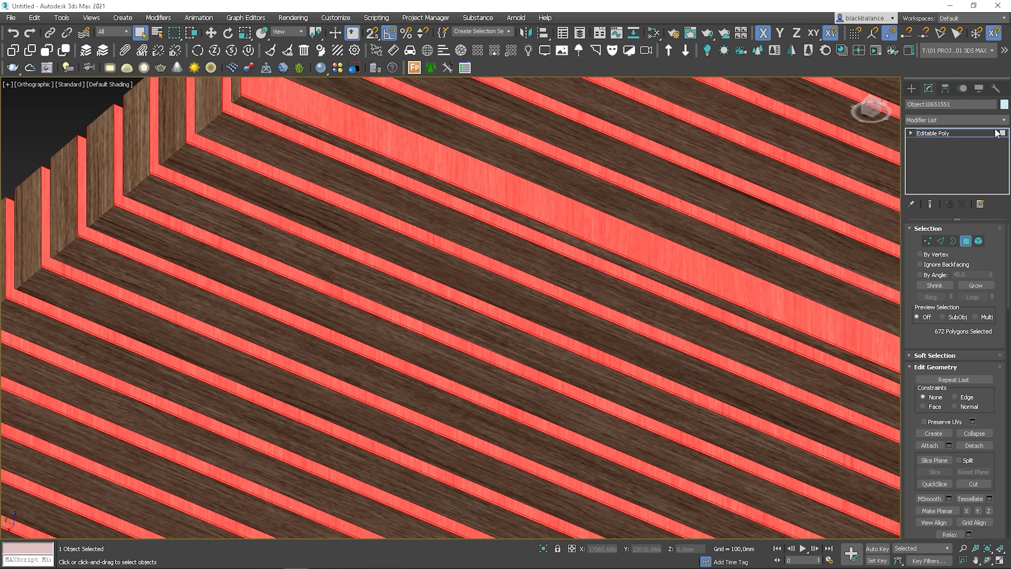
- Apply a UVW Xform modifier to the selected side faces, set its rotation to 90, and inspect the grain direction
left_click(1003, 120)
key("u")
key("Down")
key("Down")
key("Down")
key("Down")
key("Down")
key("Down")
key("Down")
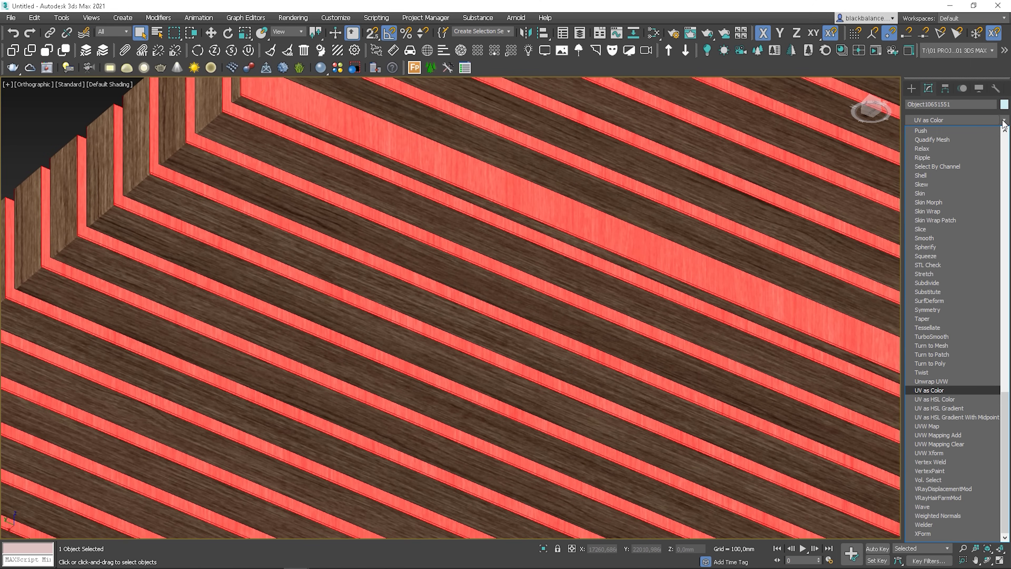
key("Down")
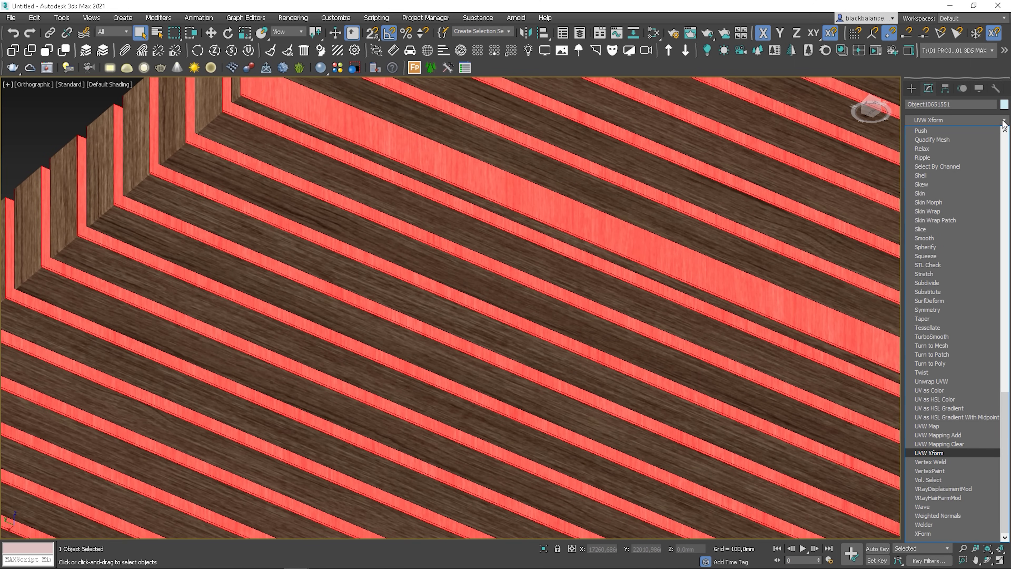
key("Return")
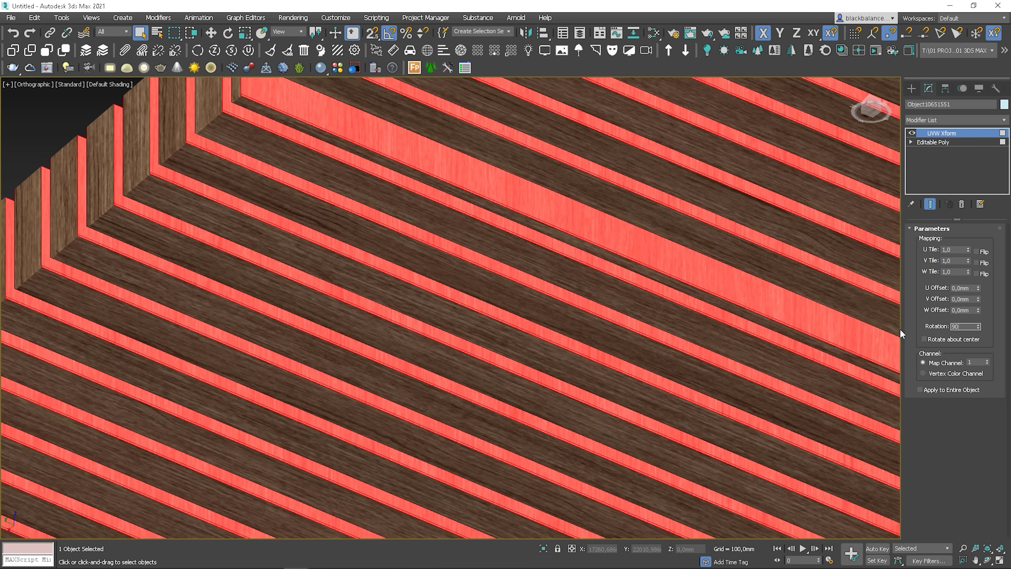
type("90")
key("Return")
scroll(243, 191, "up", 4)
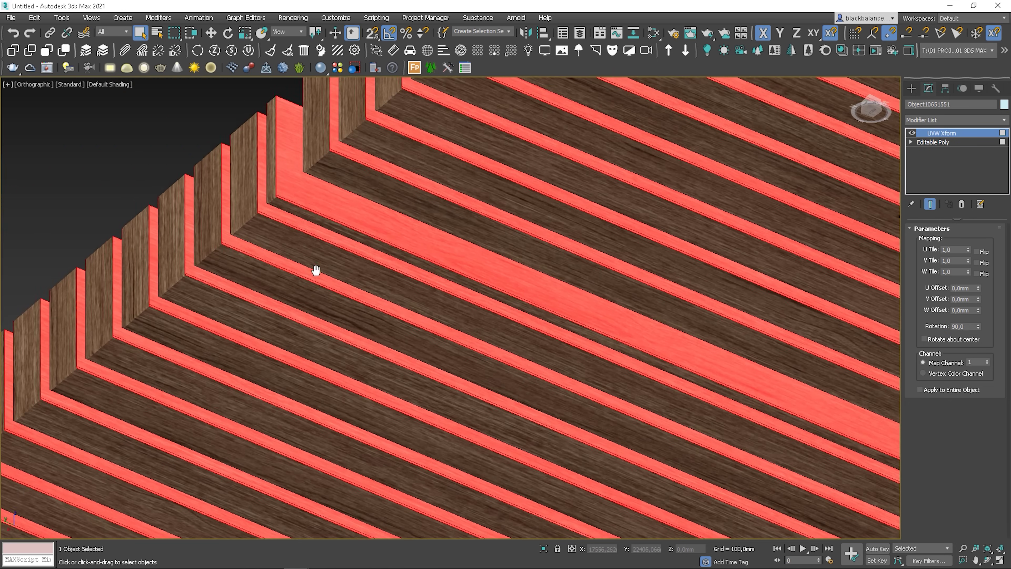
scroll(278, 195, "down", 3)
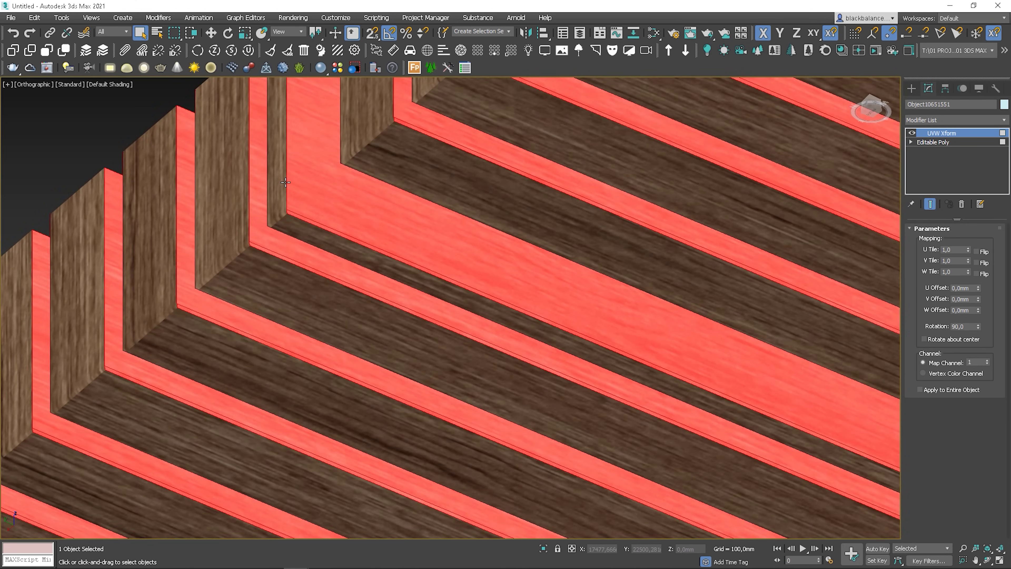
scroll(291, 175, "up", 5)
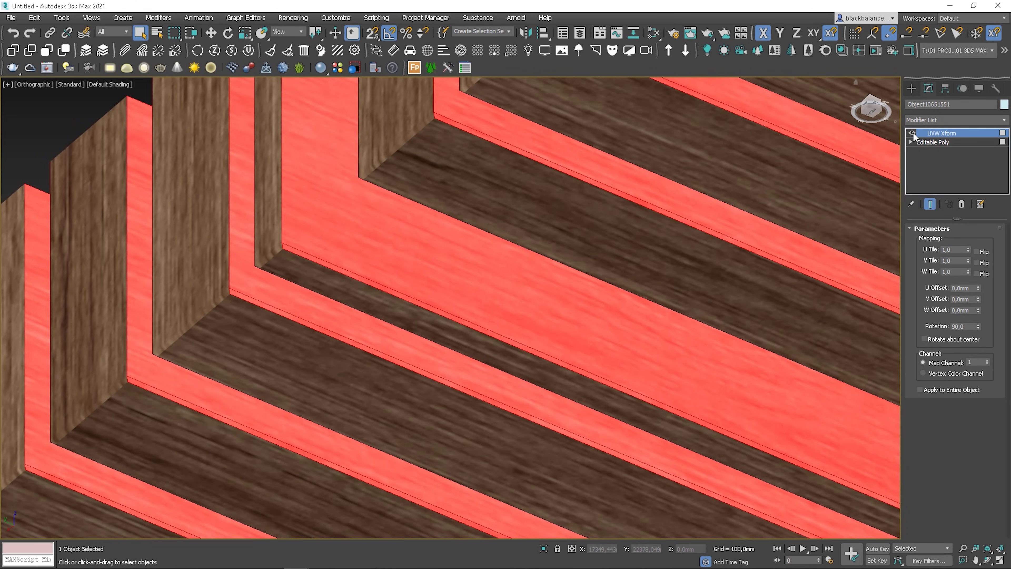
- Collapse the UVW Xform modifier into the panel's Editable Poly and view the whole panel
right_click(940, 137)
left_click(927, 230)
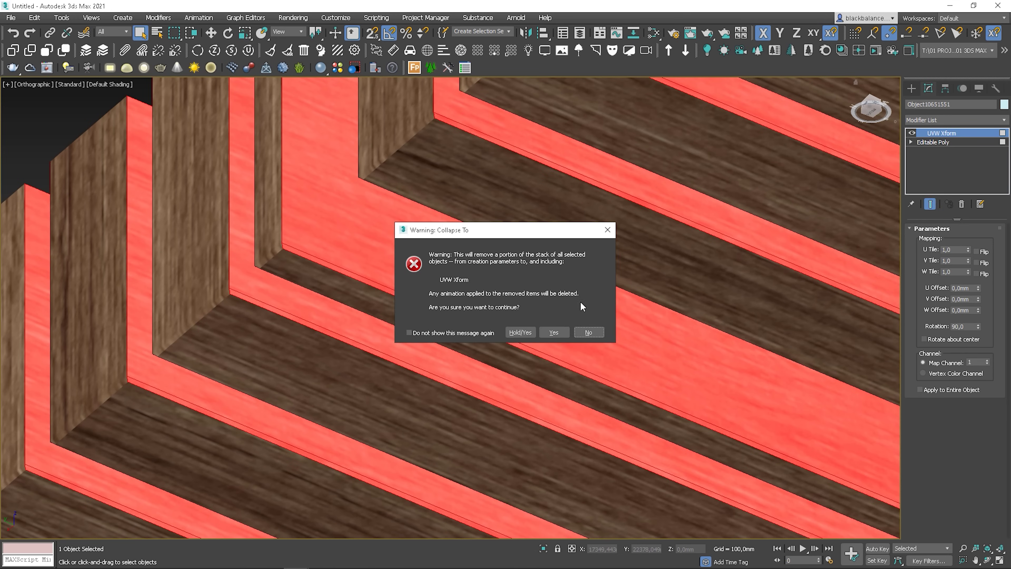
left_click(554, 332)
scroll(572, 277, "down", 10)
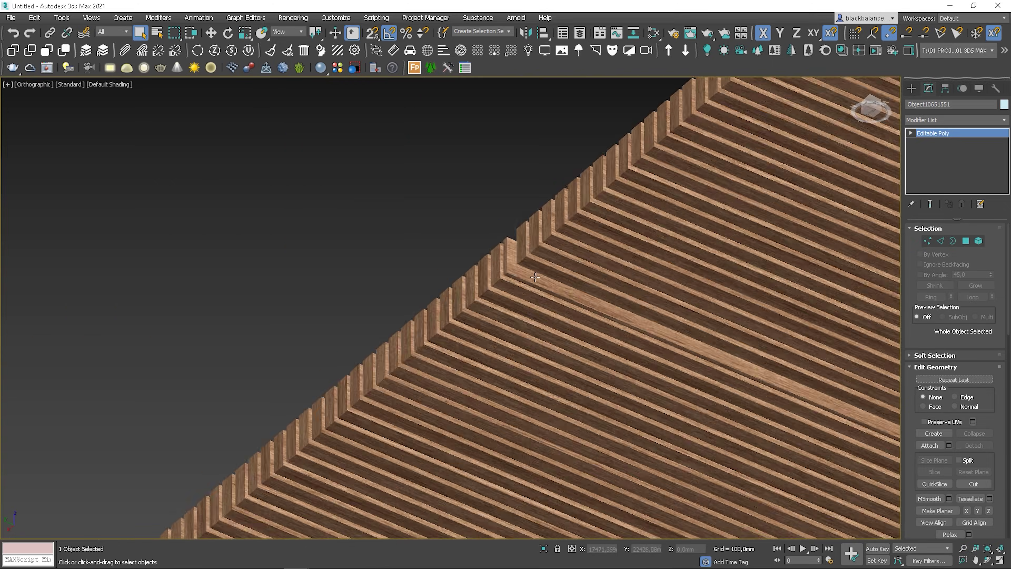
middle_click_drag(571, 277, 785, 353, "alt")
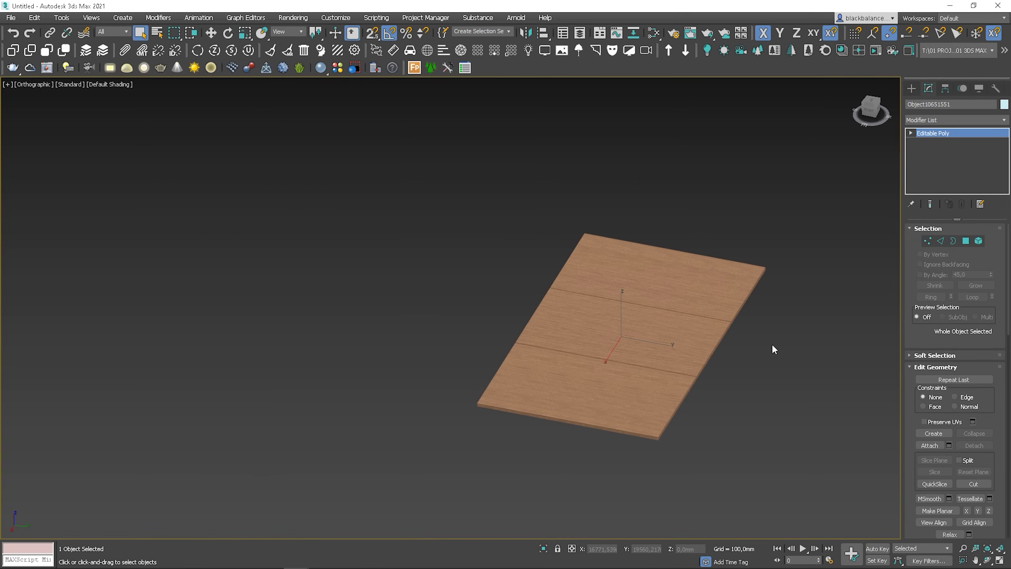
- Deselect the panel and examine its wood grain up close in a shaded Perspective view without edges
key("p")
left_click(732, 344)
middle_click_drag(530, 335, 669, 361, "alt")
key("F4")
scroll(530, 348, "up", 2)
scroll(530, 348, "up", 6)
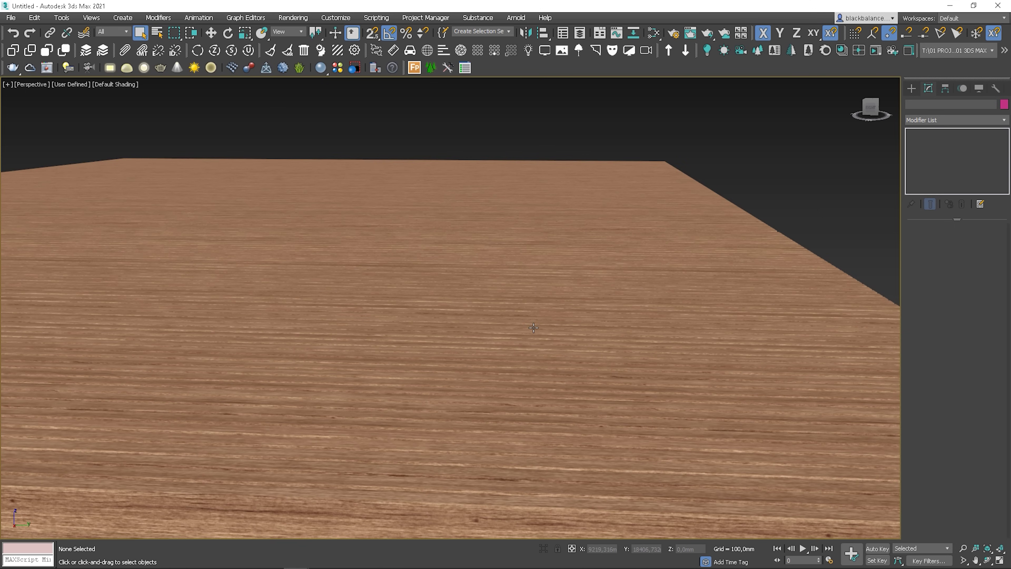
middle_click_drag(548, 327, 689, 196)
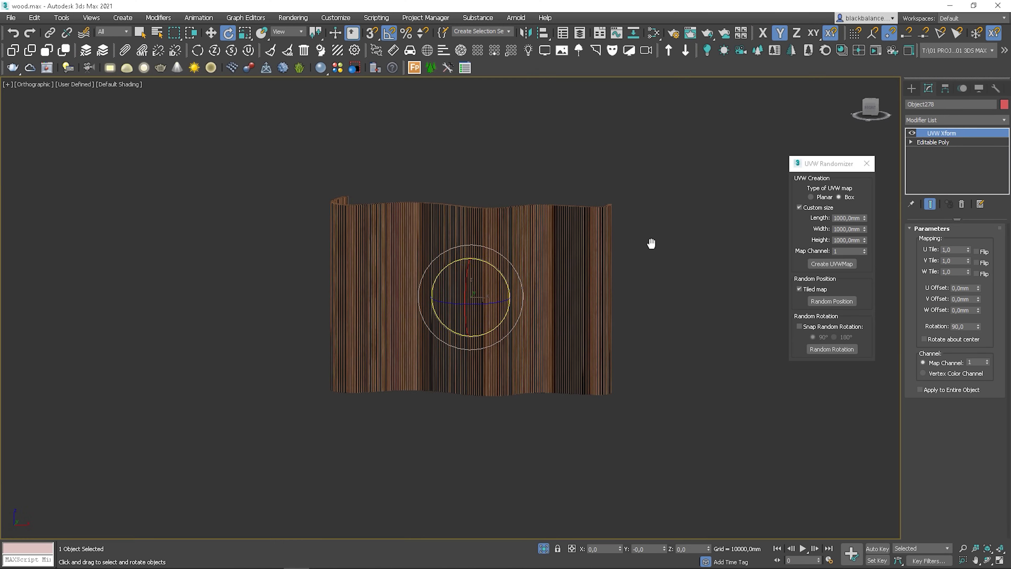
- Open the Slate Material Editor and place it beside the wavy slatted panel's view
key("m")
middle_click_drag(232, 249, 198, 219)
scroll(215, 219, "down", 3)
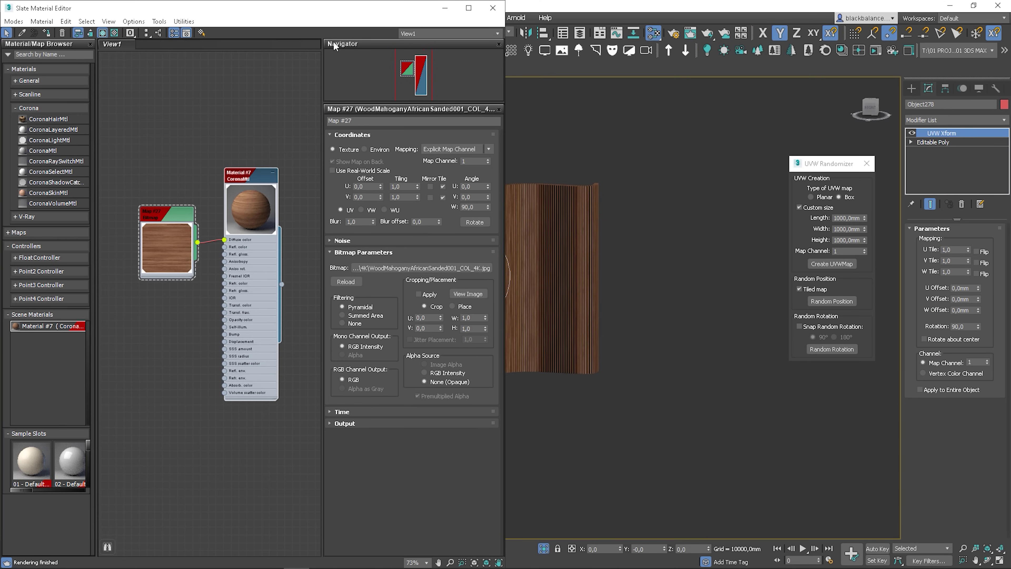
left_click_drag(351, 12, 1, 119)
- Start an interactive Corona render in a smaller window beside the material editor and frame the wavy slatted panel
middle_click_drag(607, 258, 752, 256)
right_click(597, 247)
left_click(562, 227)
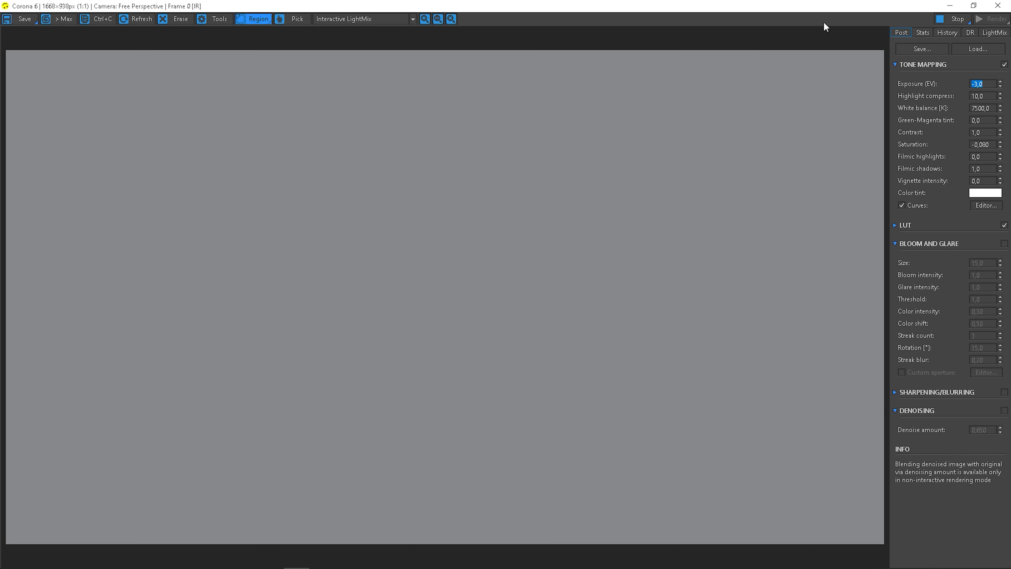
left_click_drag(824, 7, 561, 131)
middle_click_drag(725, 217, 768, 272)
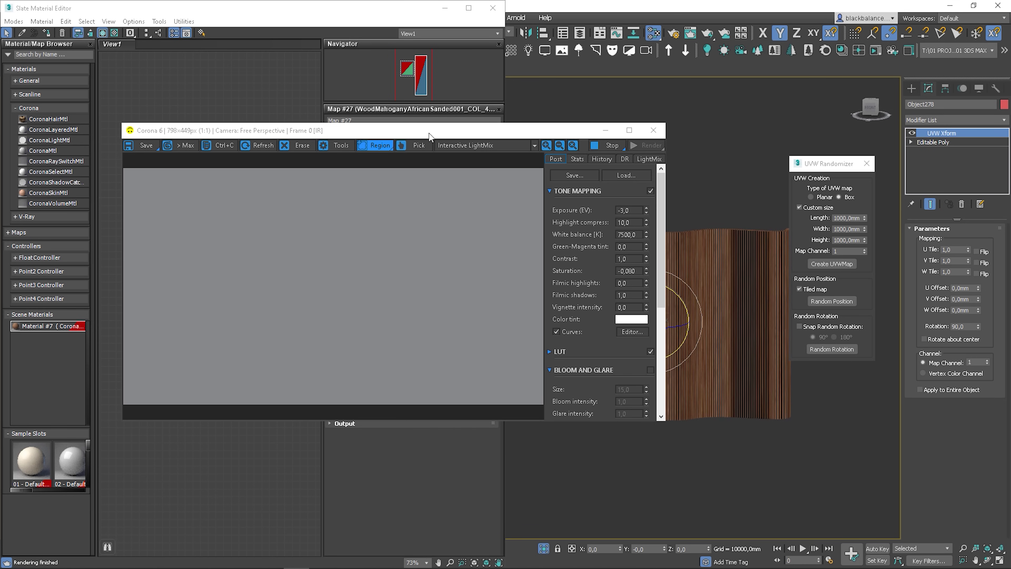
left_click_drag(463, 135, 800, 39)
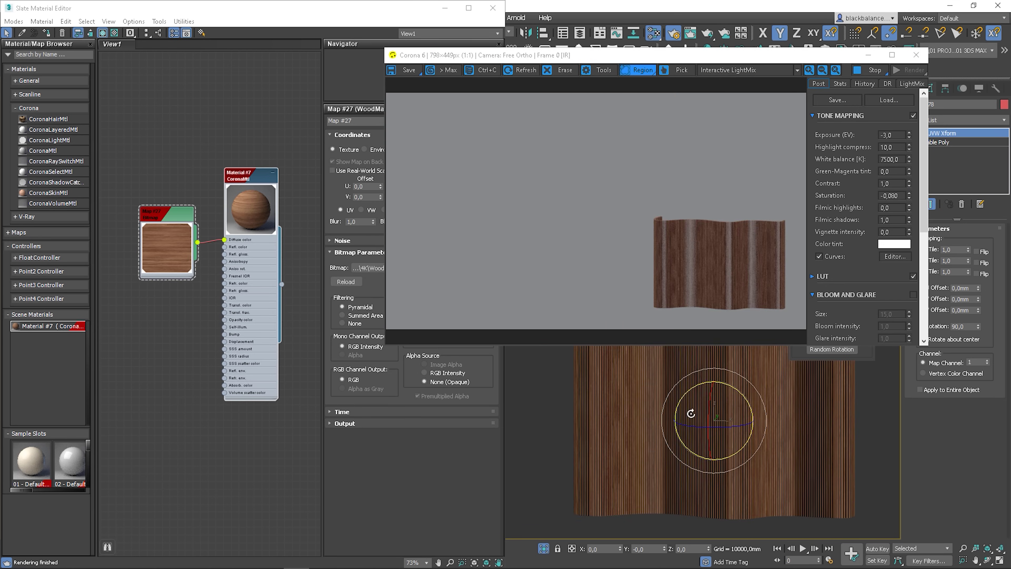
scroll(691, 413, "up", 4)
middle_click_drag(731, 436, 693, 414)
scroll(691, 404, "down", 4)
scroll(703, 428, "up", 6)
- Disconnect the wood bitmap from the material's Diffuse color and spread the two nodes apart
left_click(213, 247)
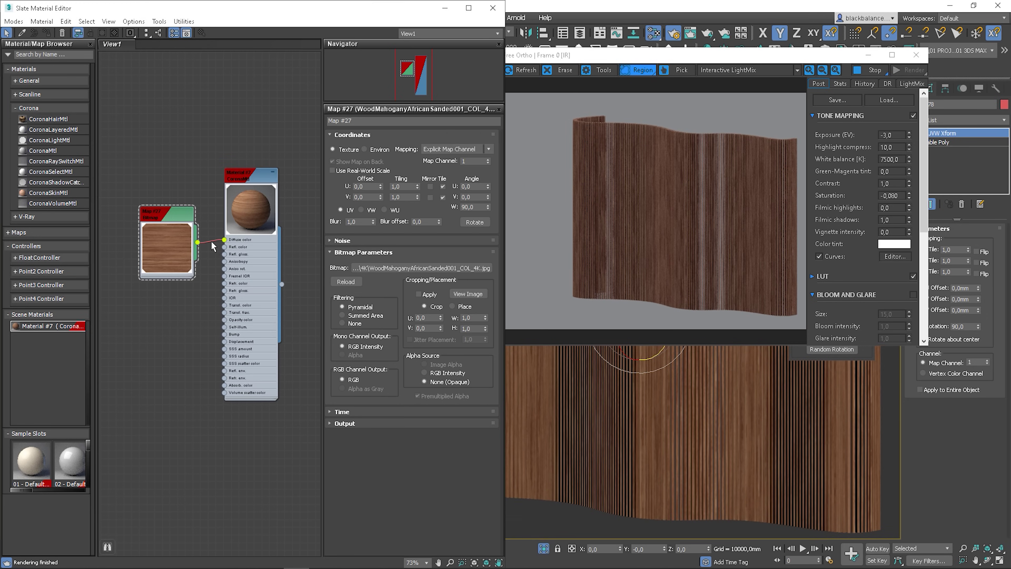
key("Delete")
left_click_drag(262, 261, 293, 261)
left_click_drag(157, 233, 128, 160)
- Add a CoronaMultiMap between the nodes and connect it to the material's Diffuse color
right_click(193, 231)
mouse_move(234, 249)
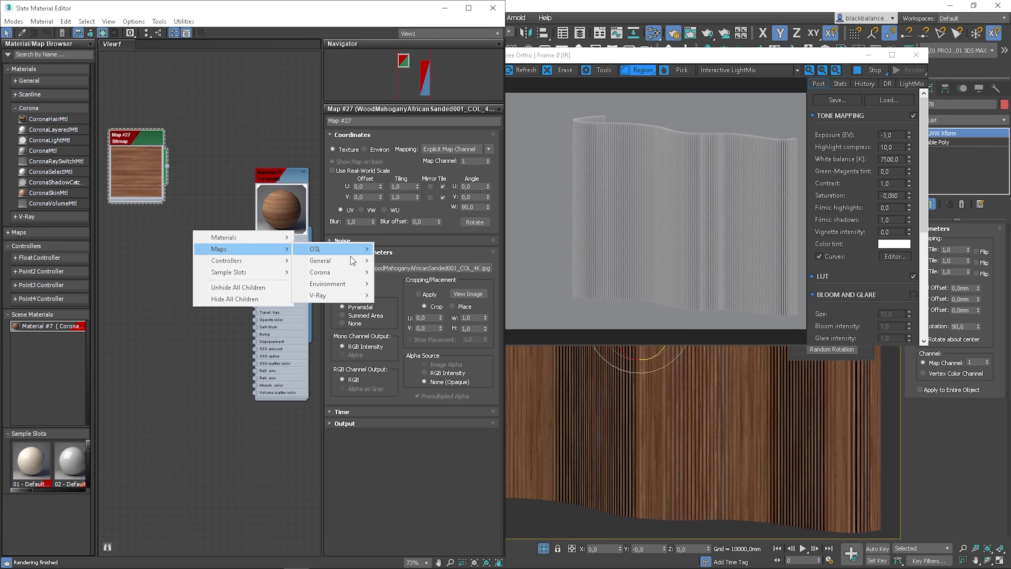
mouse_move(345, 270)
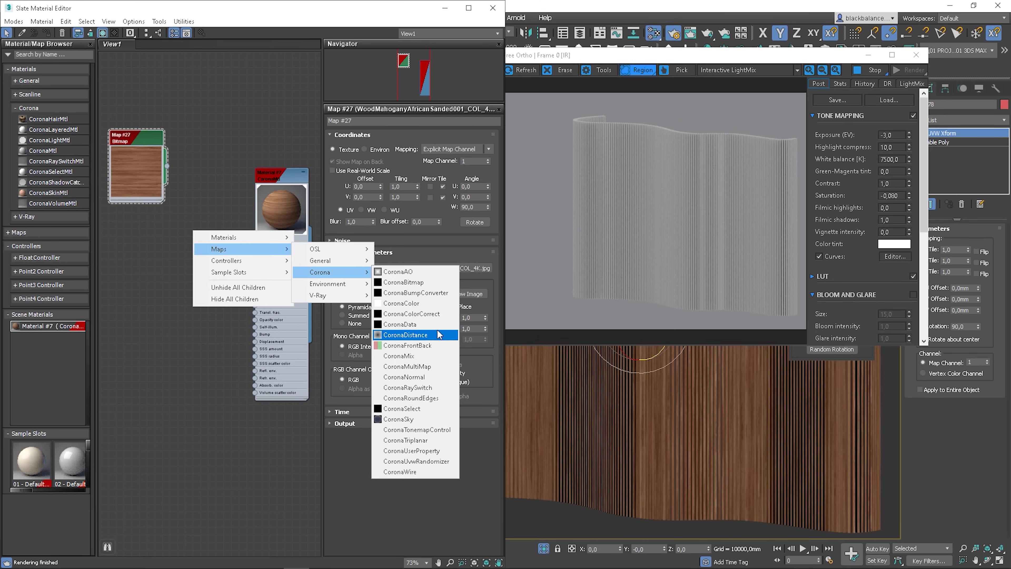
left_click(406, 366)
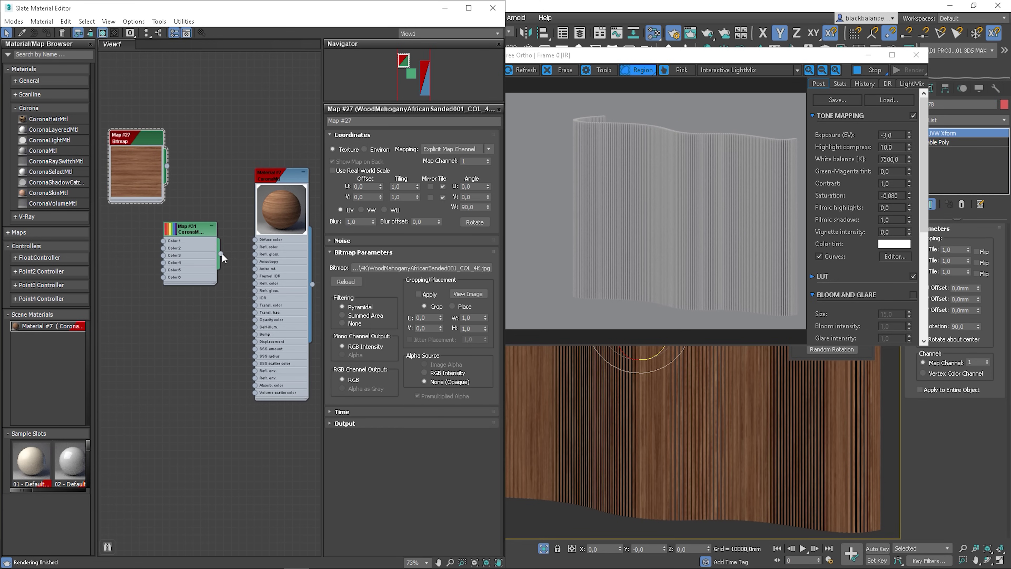
left_click_drag(221, 254, 255, 239)
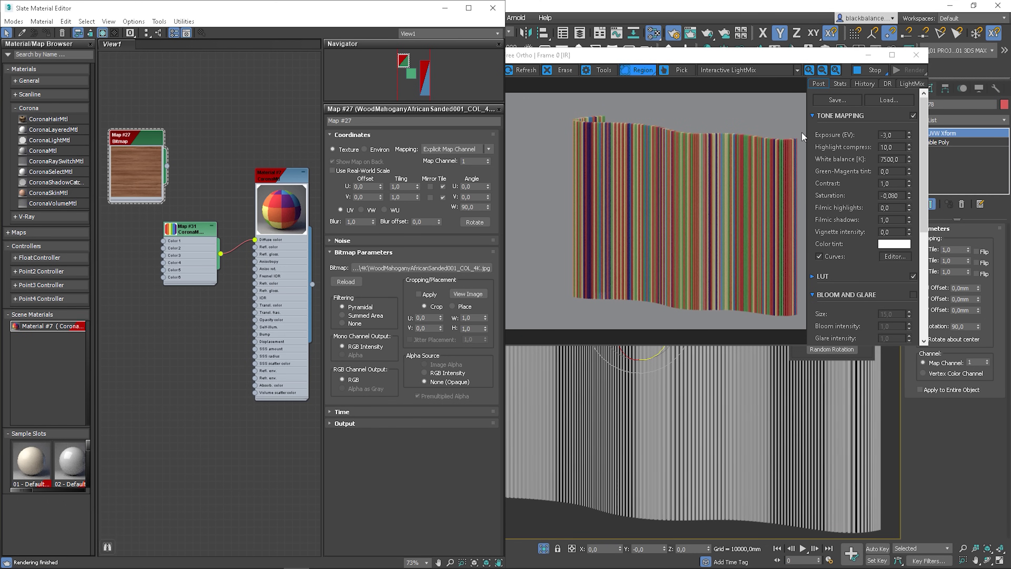
- Apply a MaterialByElement modifier to the wavy slatted panel
left_click(1007, 122)
type("ma")
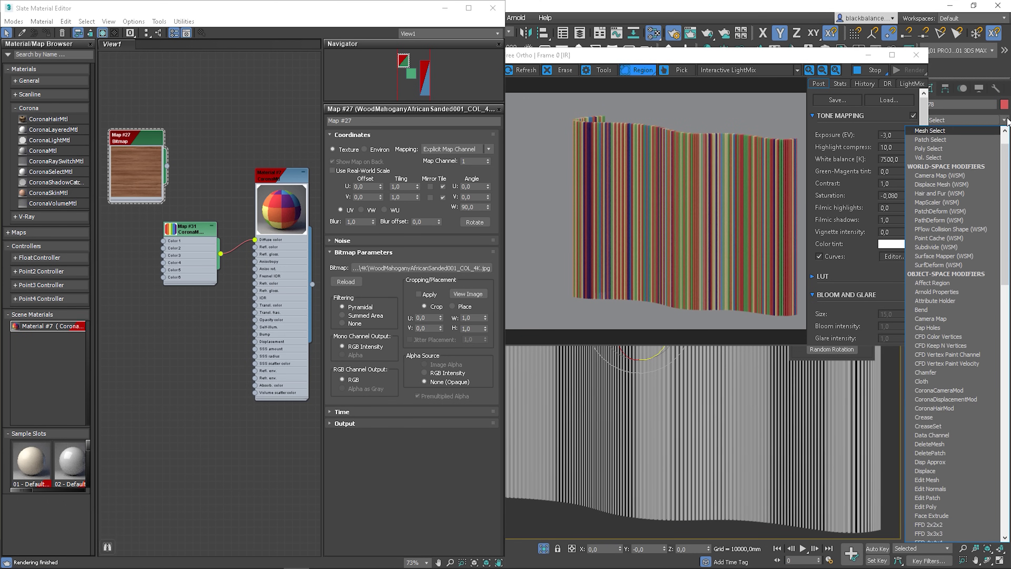
type("t")
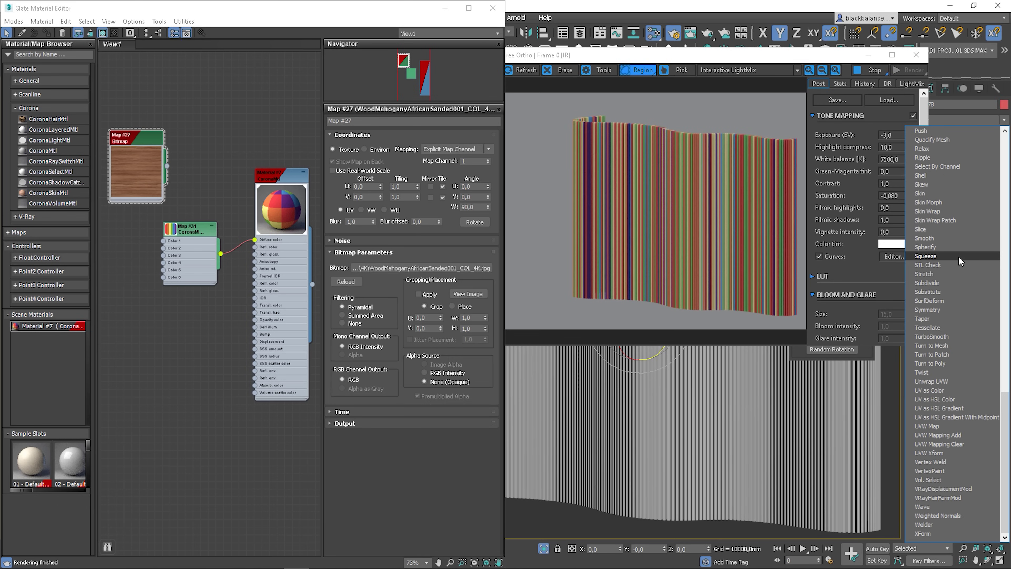
type("mat")
key("Down")
key("Return")
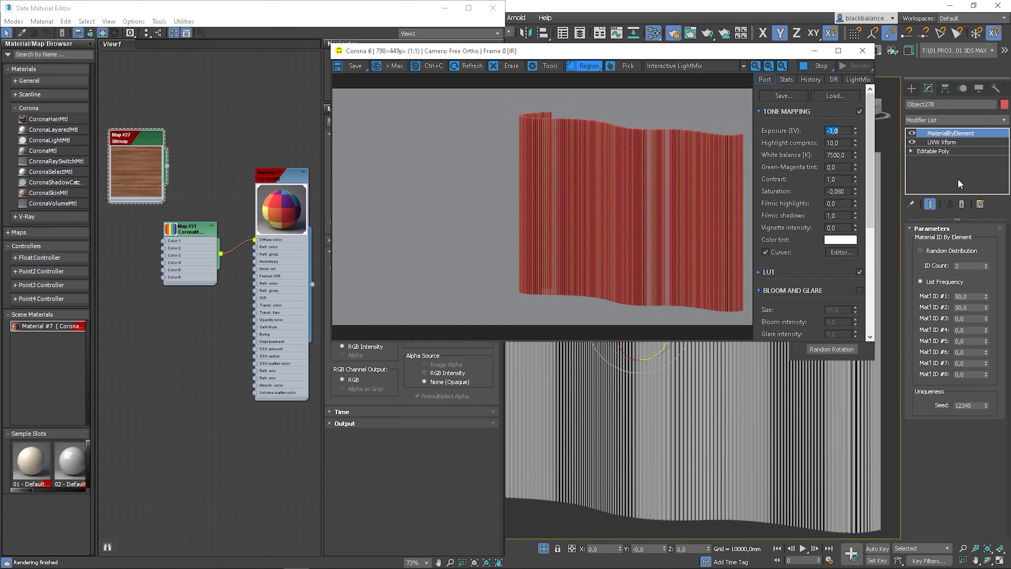
- Set the MaterialByElement modifier to Random Distribution with an ID Count of 8
left_click(935, 251)
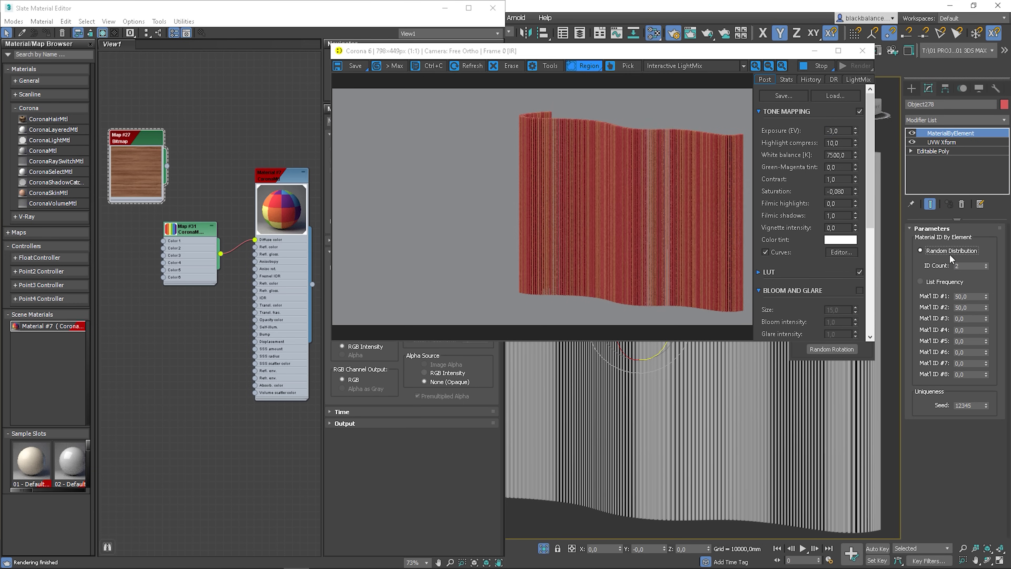
left_click(986, 264)
left_click(986, 264)
left_click(986, 264)
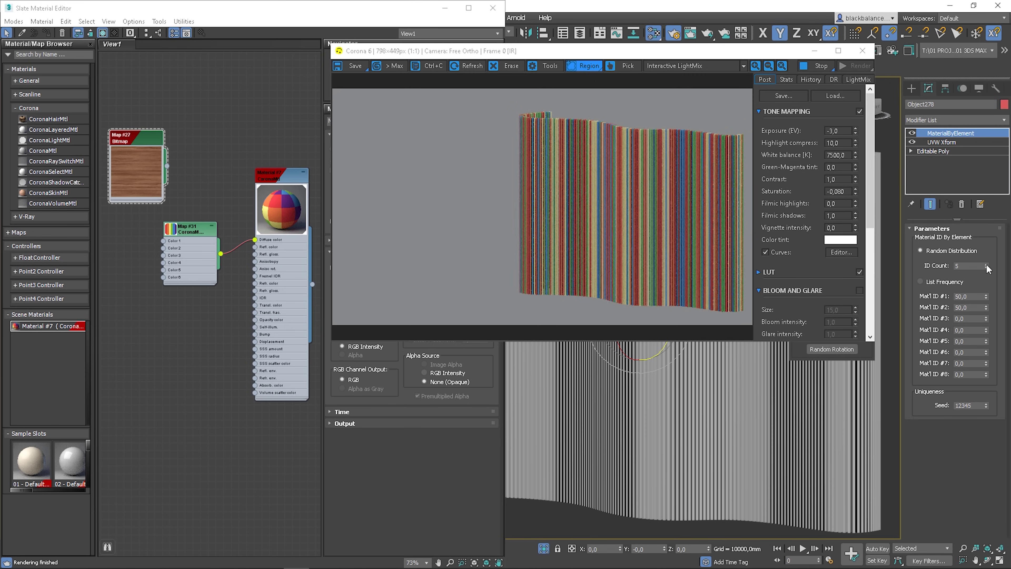
left_click(986, 264)
left_click(986, 264)
left_click(986, 264)
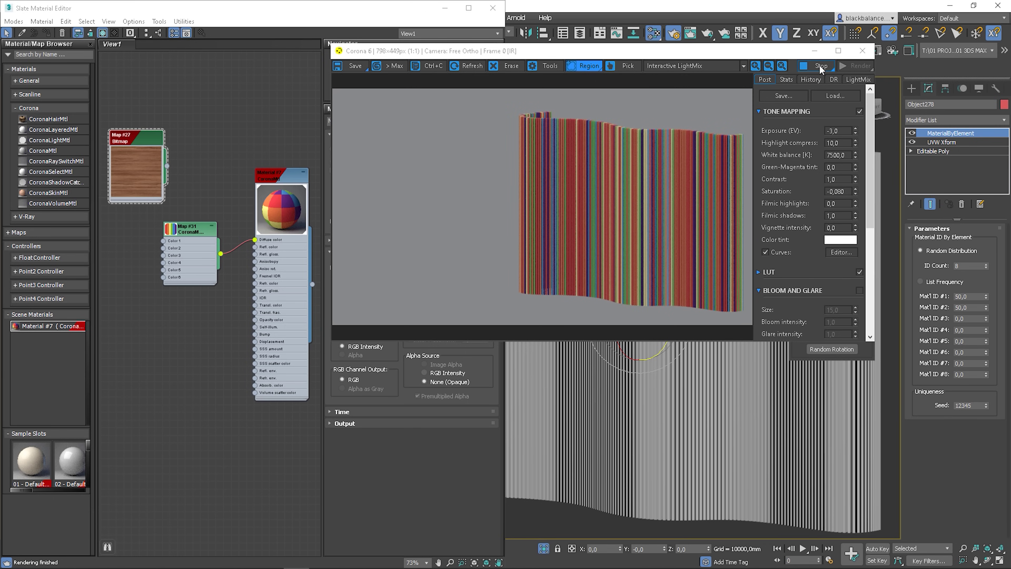
- Set the CoronaMultiMap's item count to 8
left_click(230, 342)
double_click(195, 233)
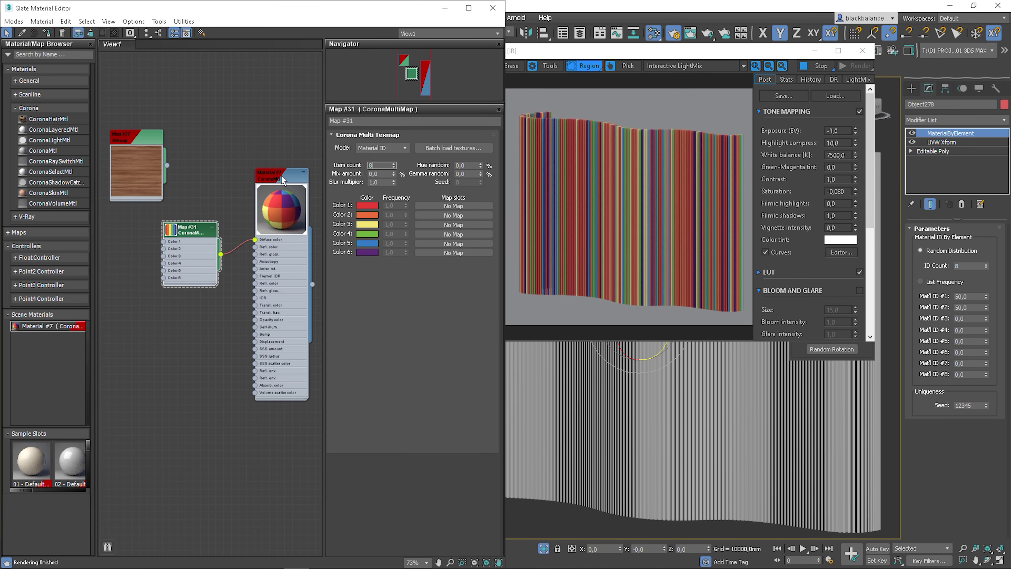
key("Return")
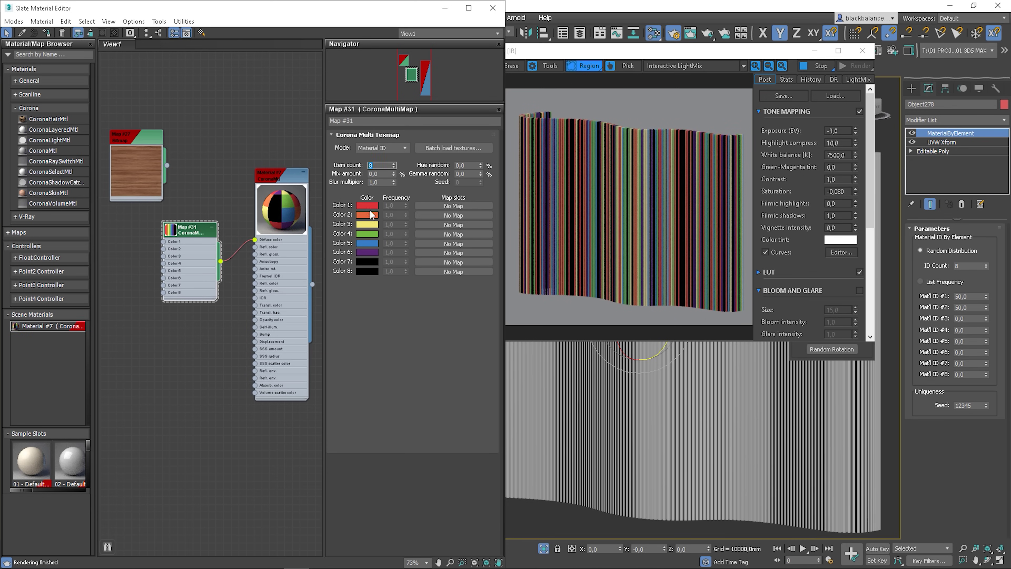
- Copy the red of Color 1 to all the other colors of the CoronaMultiMap
left_click_drag(371, 218, 363, 271)
left_click(238, 290)
left_click(238, 290)
left_click(250, 291)
left_click(250, 291)
left_click(251, 291)
key("Return")
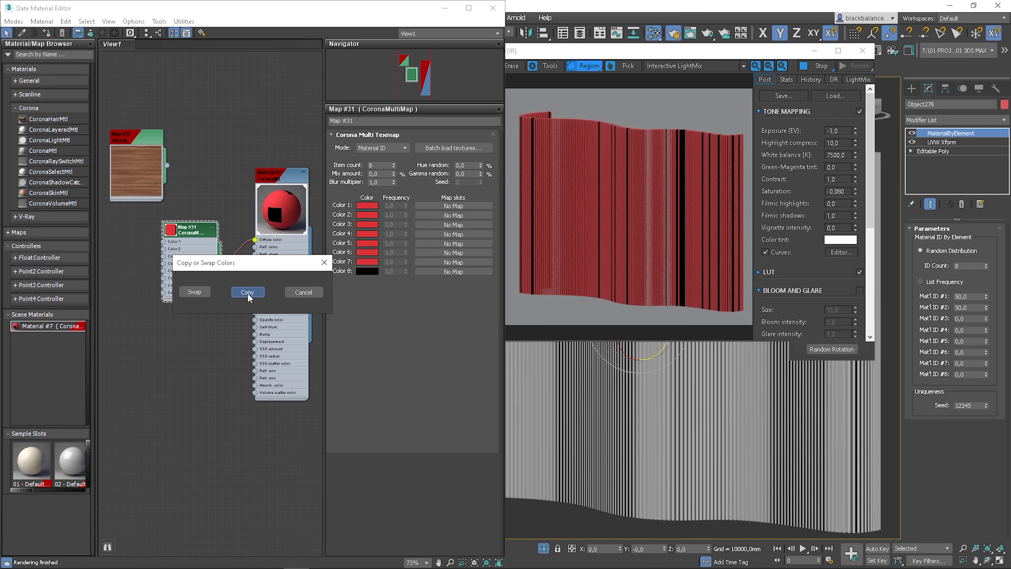
left_click(247, 292)
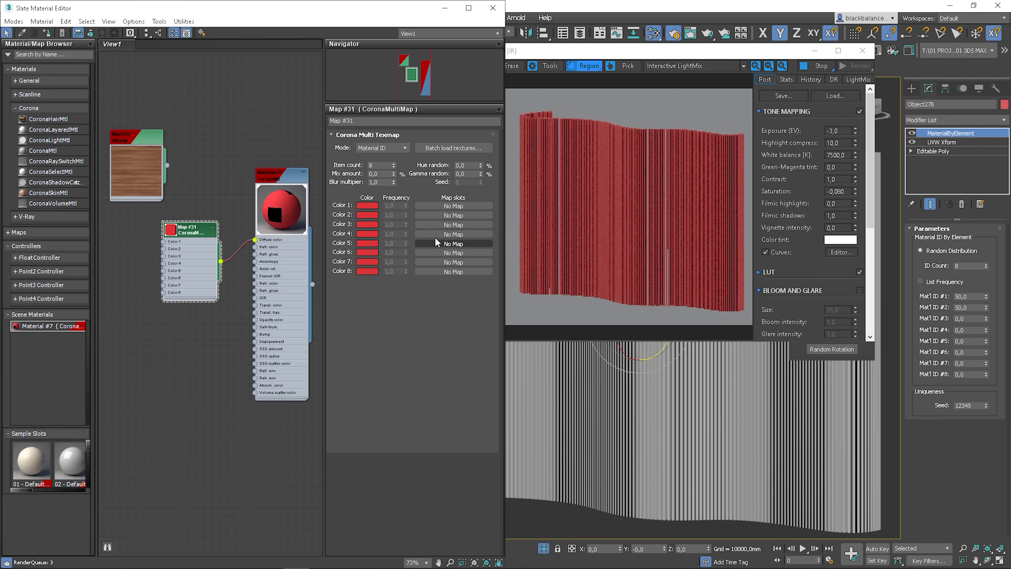
- Try Gamma random values of 2 and 3 percent on the CoronaMultiMap
left_click(464, 174)
type("2")
key("Return")
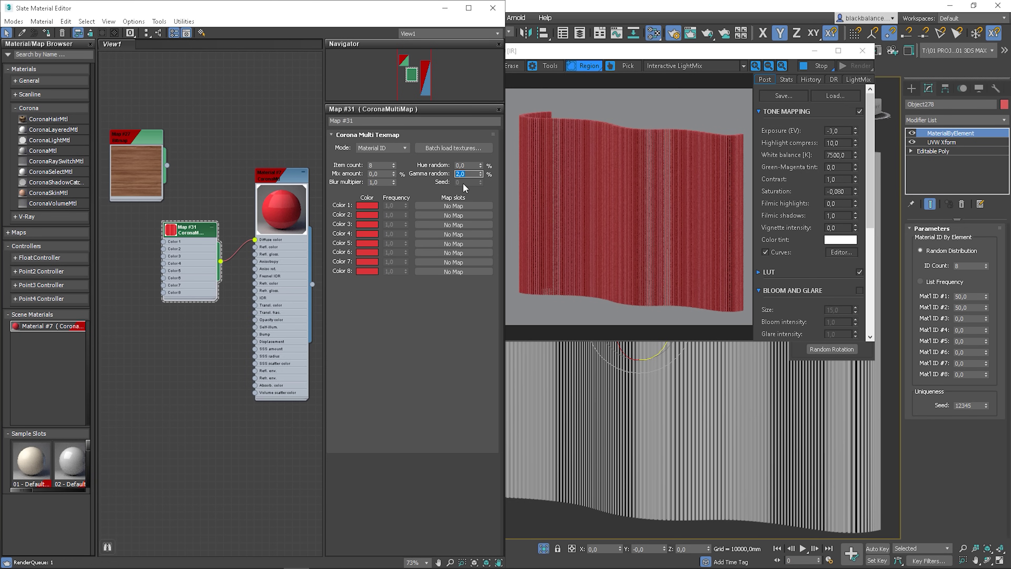
type("3")
key("Return")
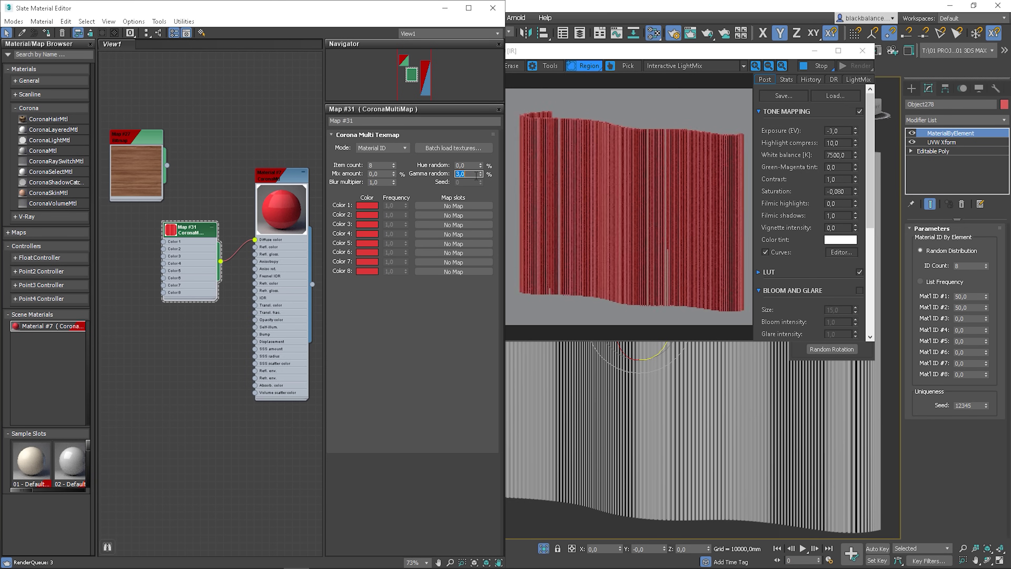
- Examine the tonal variation between the red slats from several angles, including a perspective view, in the interactive render
middle_click_drag(784, 406, 760, 420, "alt")
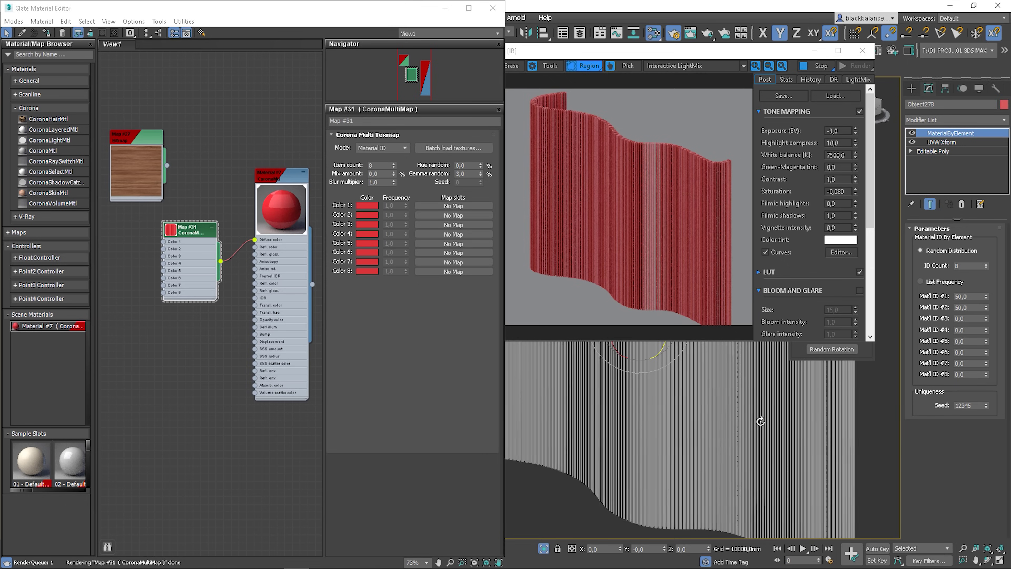
key("c")
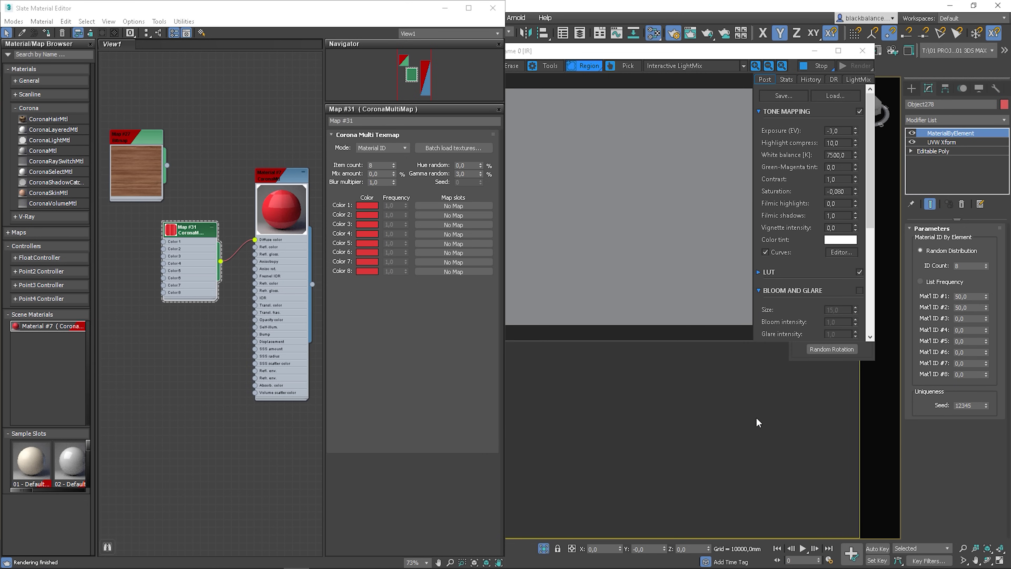
scroll(756, 417, "down", 3)
middle_click_drag(737, 417, 704, 400)
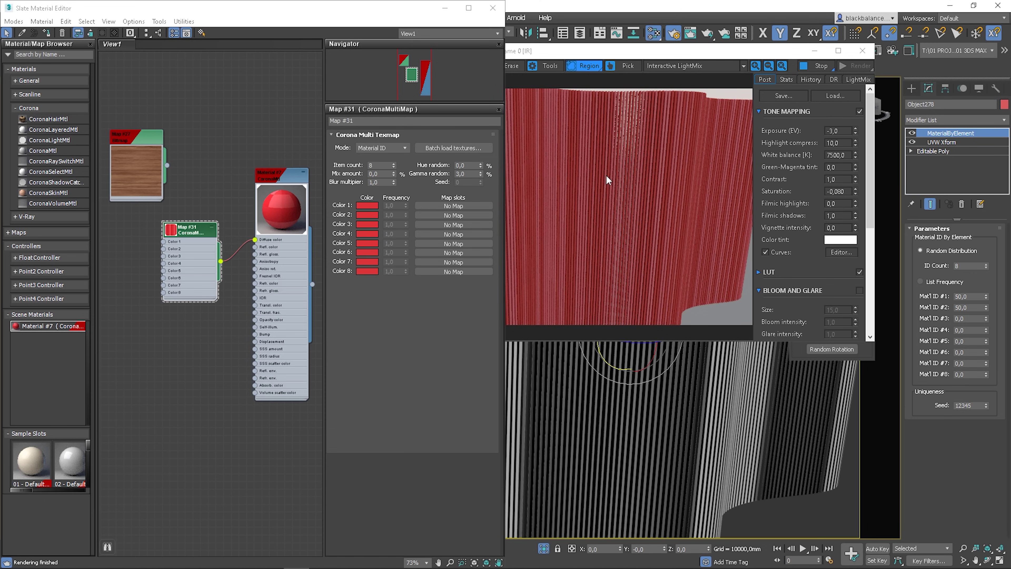
middle_click_drag(766, 454, 665, 435, "alt")
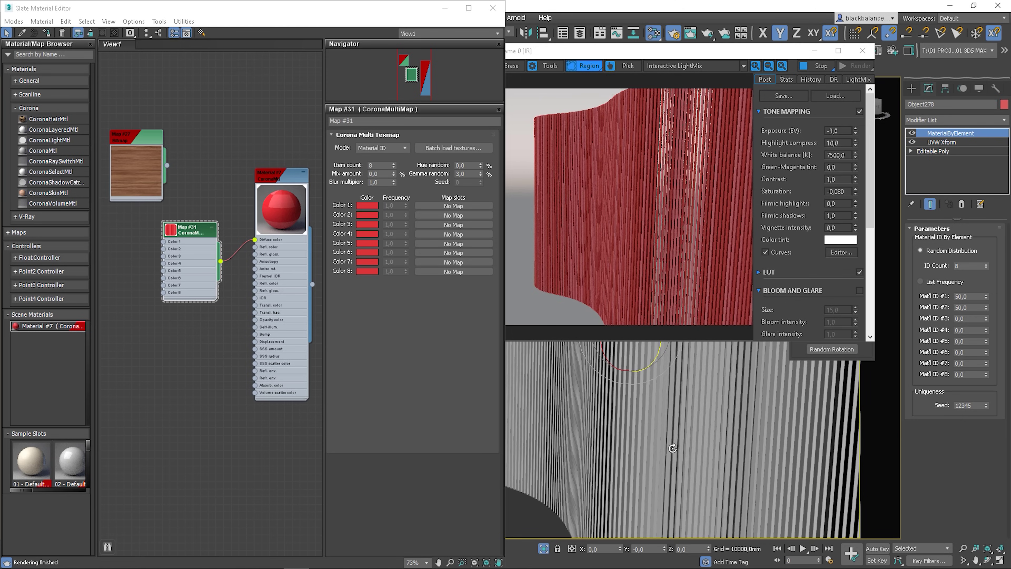
- Connect the wood bitmap to all eight color inputs of the CoronaMultiMap
middle_click_drag(141, 249, 204, 248)
left_click_drag(197, 182, 225, 256)
left_click_drag(184, 227, 226, 263)
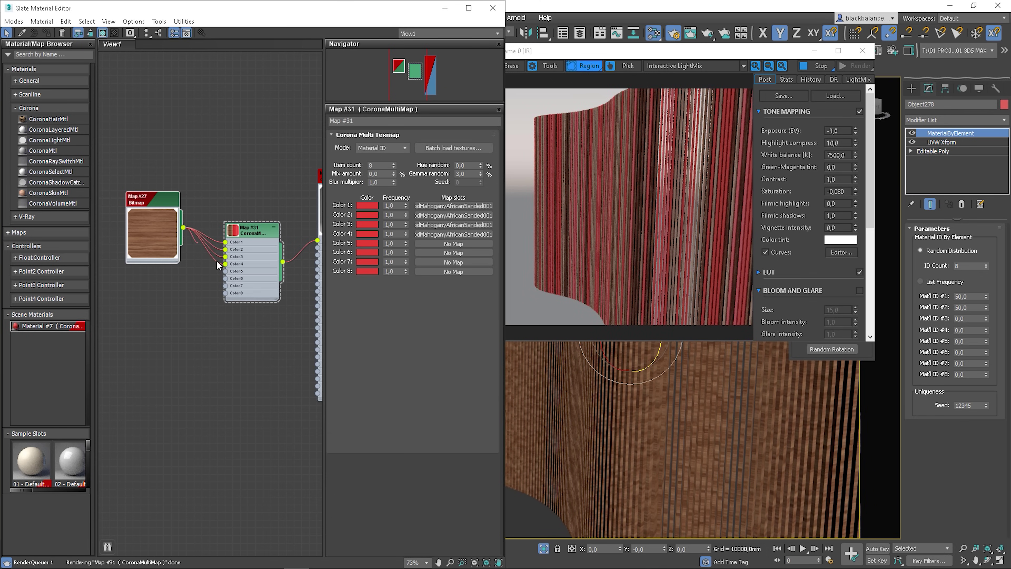
left_click_drag(184, 228, 225, 271)
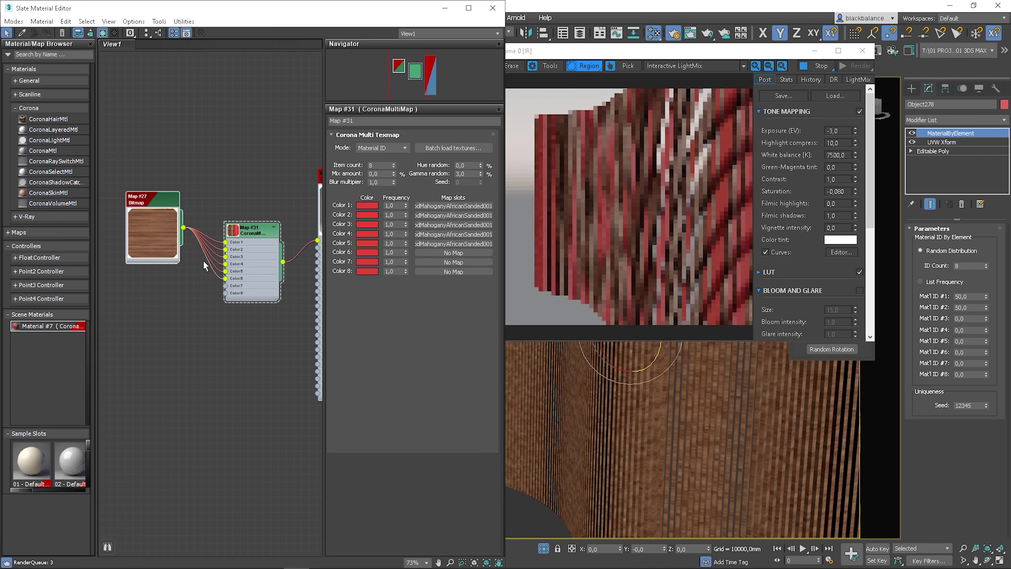
left_click_drag(183, 228, 226, 286)
left_click_drag(184, 228, 225, 293)
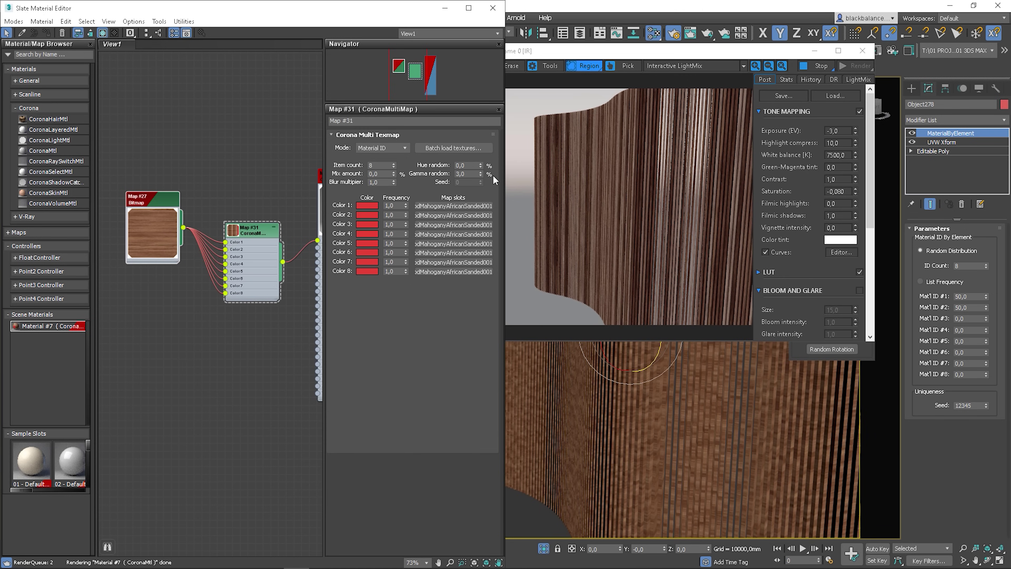
- Set the CoronaMultiMap's Gamma random to 1 percent and check the slats from another angle
left_click_drag(414, 179, 420, 174)
type("1")
key("Return")
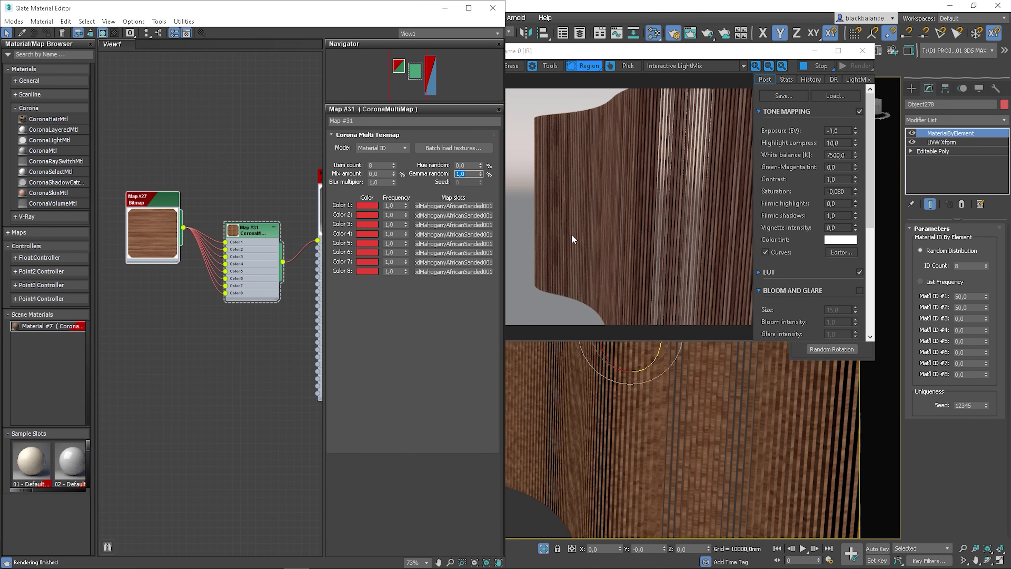
middle_click_drag(641, 425, 741, 427, "alt")
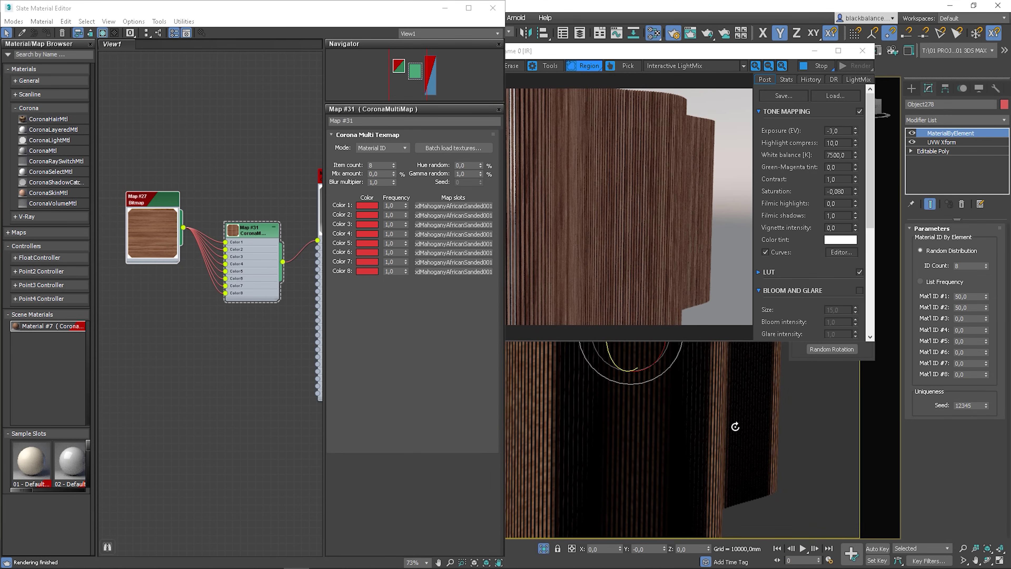
- Try Hue random values of 4, 55 and 1 percent on the CoronaMultiMap and settle on 2 percent
left_click(469, 165)
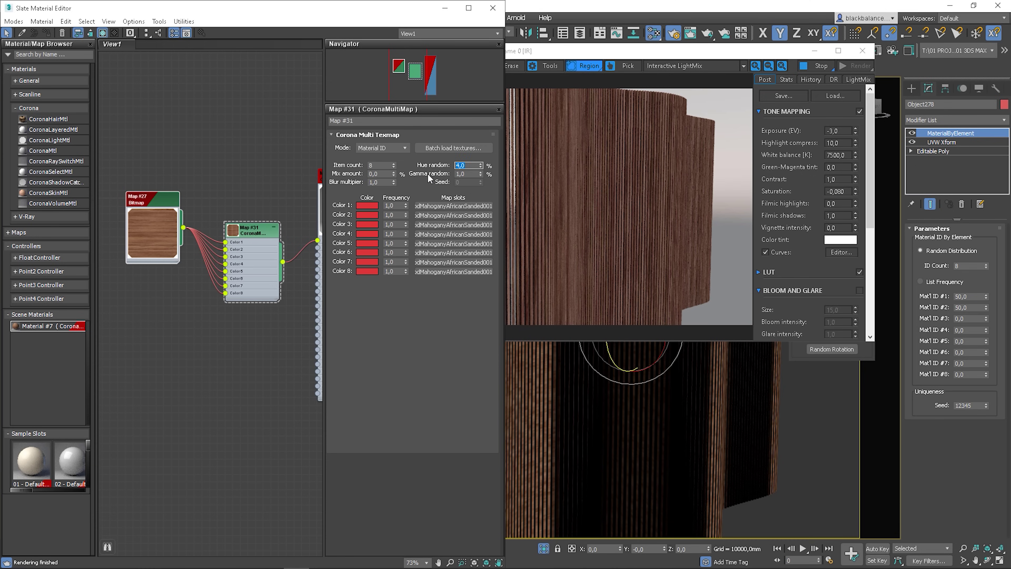
key("Return")
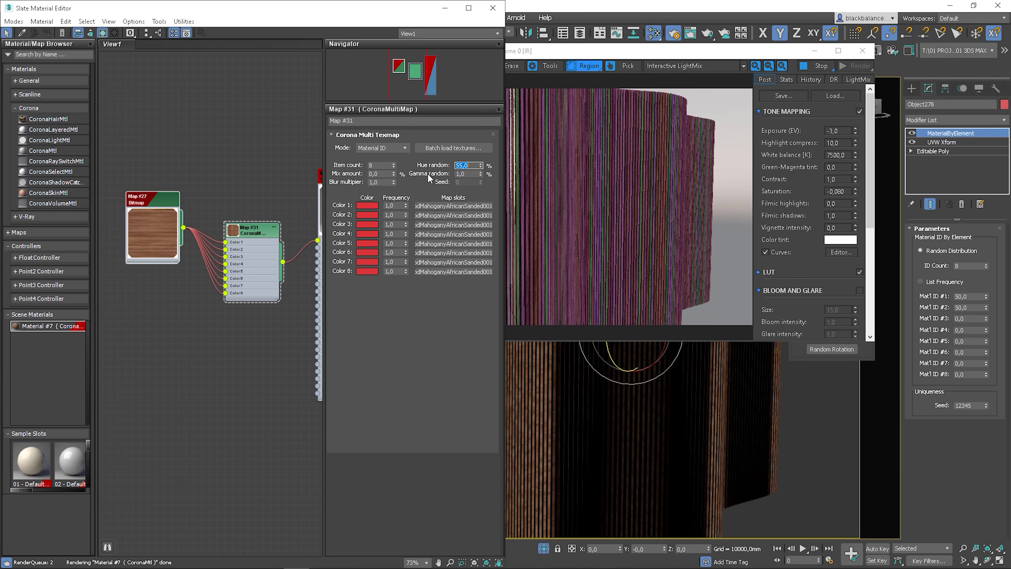
type("1")
key("Return")
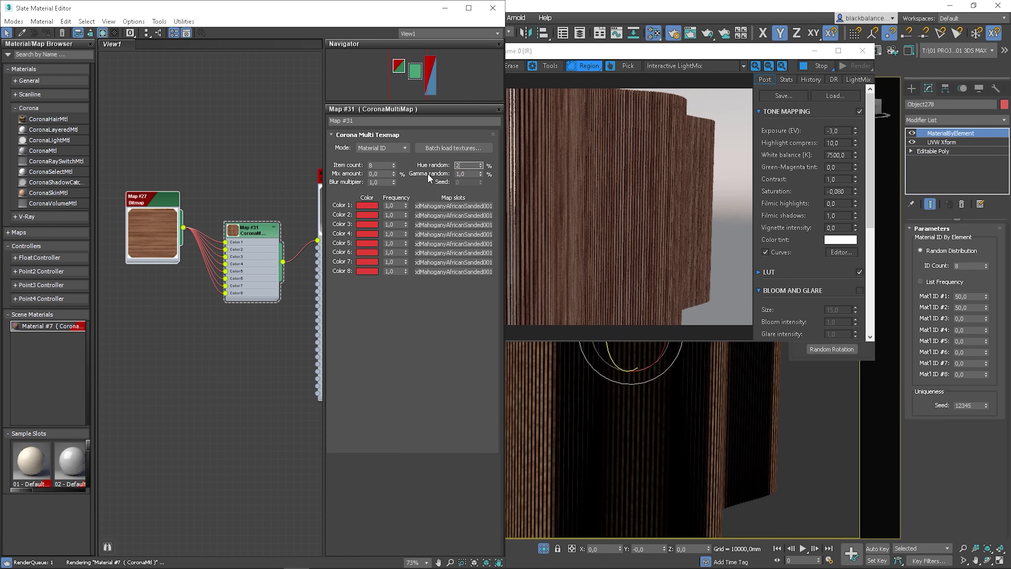
key("Return")
- Render a horizontal region across the wooden slats, clear the region, and close the render window
left_click_drag(726, 163, 424, 202)
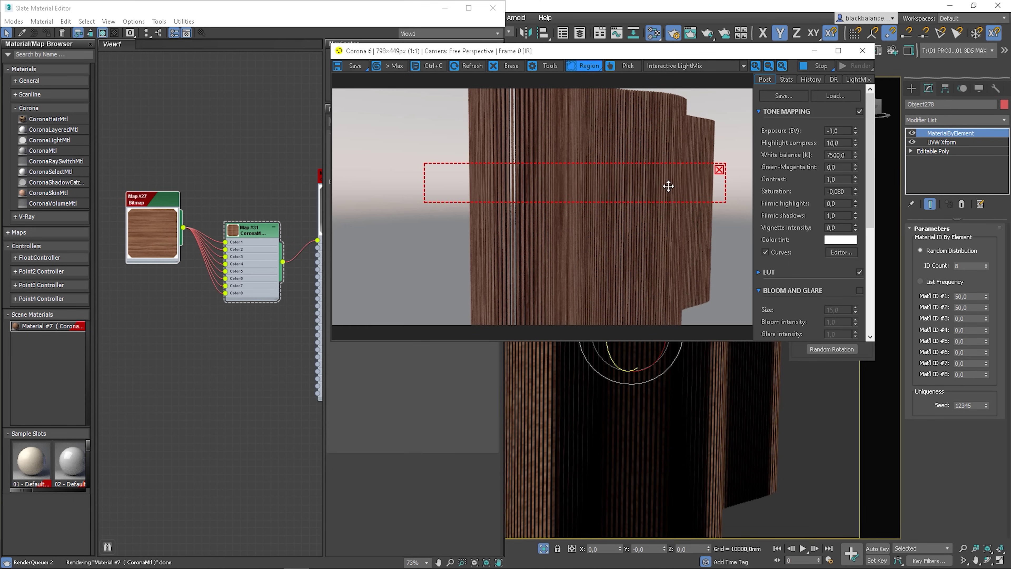
left_click_drag(668, 185, 671, 195)
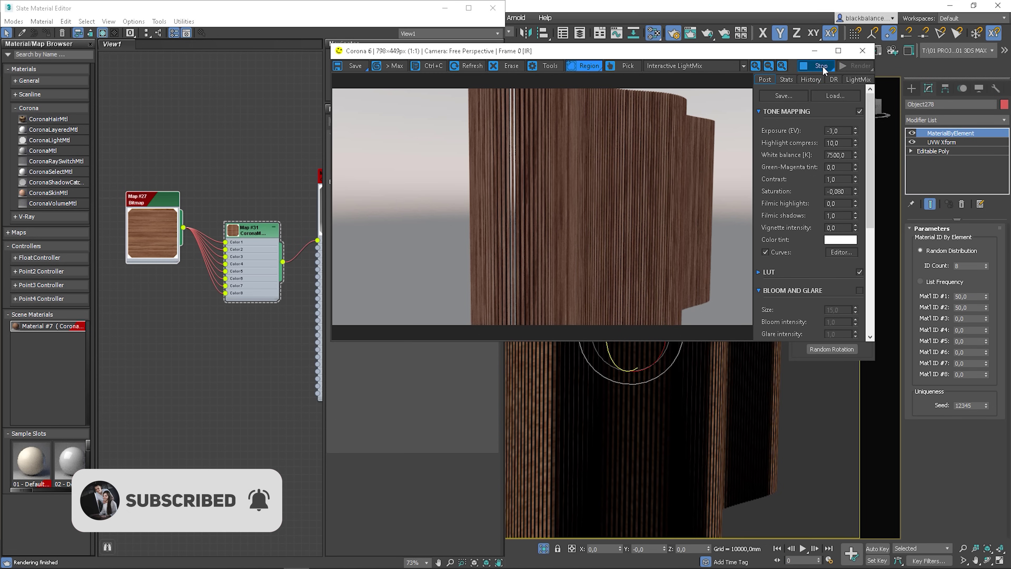
left_click(863, 51)
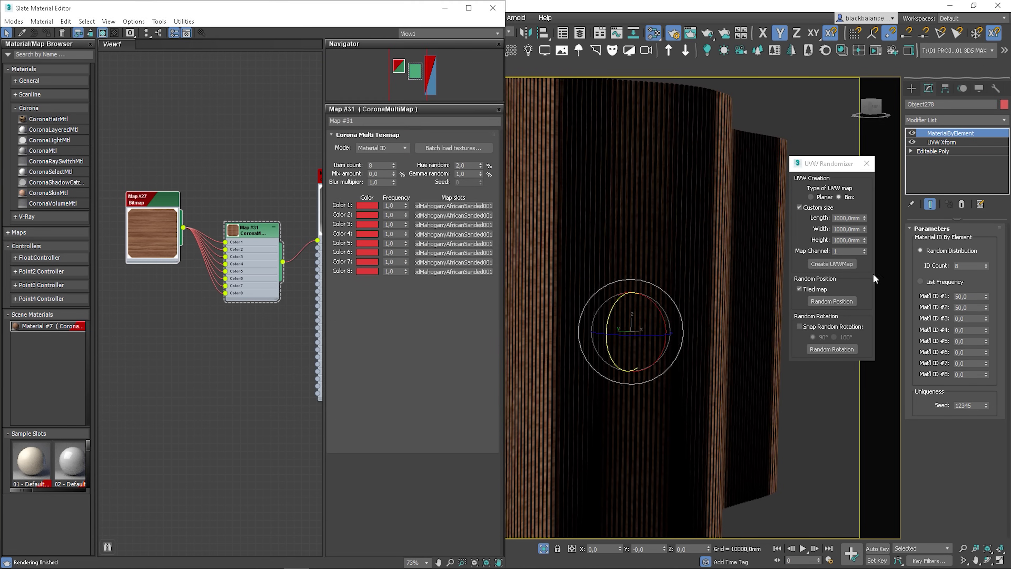